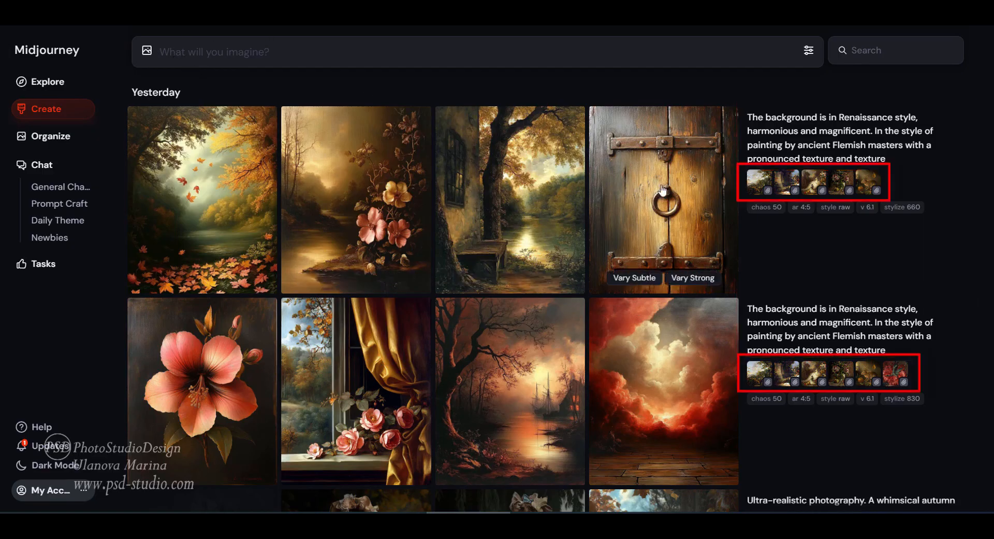
# Write a prompt for a harmonious, magnificent Renaissance-style background painted like ancient Flemish masters with pronounced texture, with aspect ratio 4:5, chaos 50 and stylize 660
pyautogui.click(189, 50)
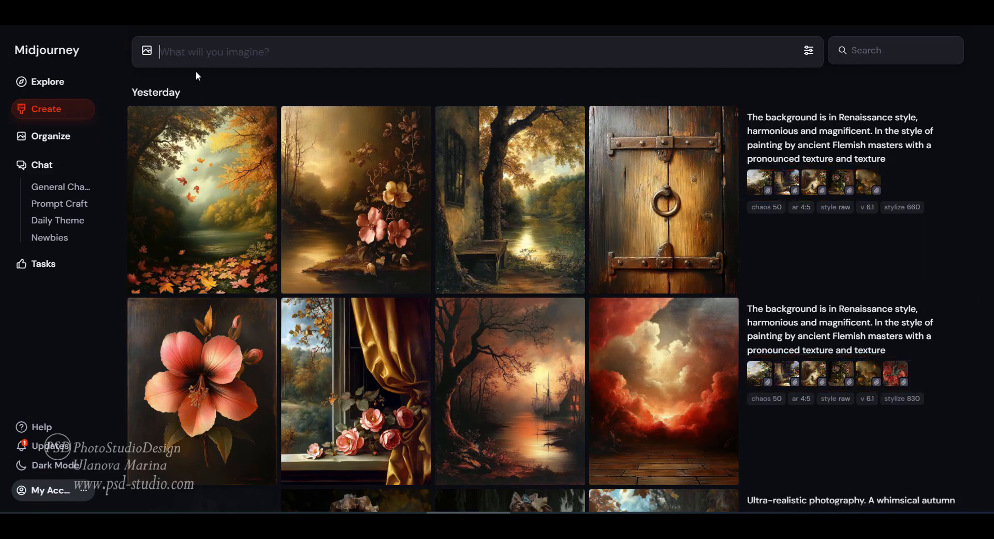
pyautogui.write('The background is in Renaissance style, harmonious and magnificent. In the style of painting by ancient Flemish masters with a pronounced texture and texture')
pyautogui.click(800, 207)
pyautogui.click(766, 207)
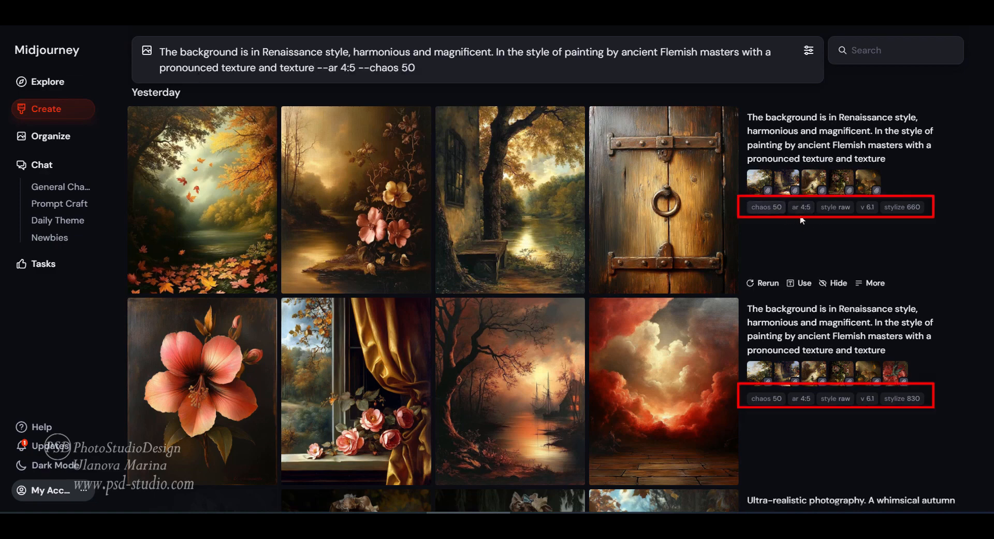
pyautogui.click(897, 208)
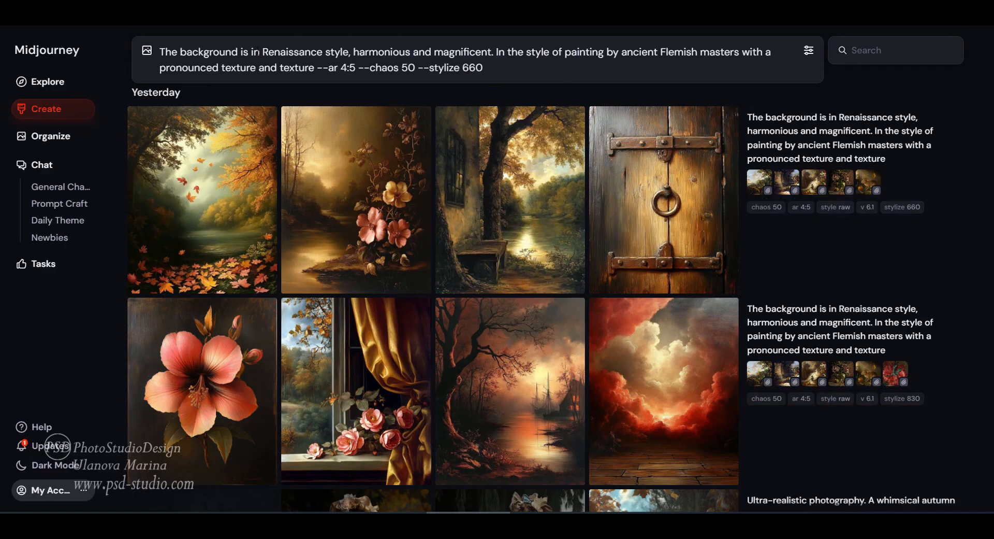
# Add the dark green forest painting from the uploaded images to the prompt as an image prompt
pyautogui.click(149, 52)
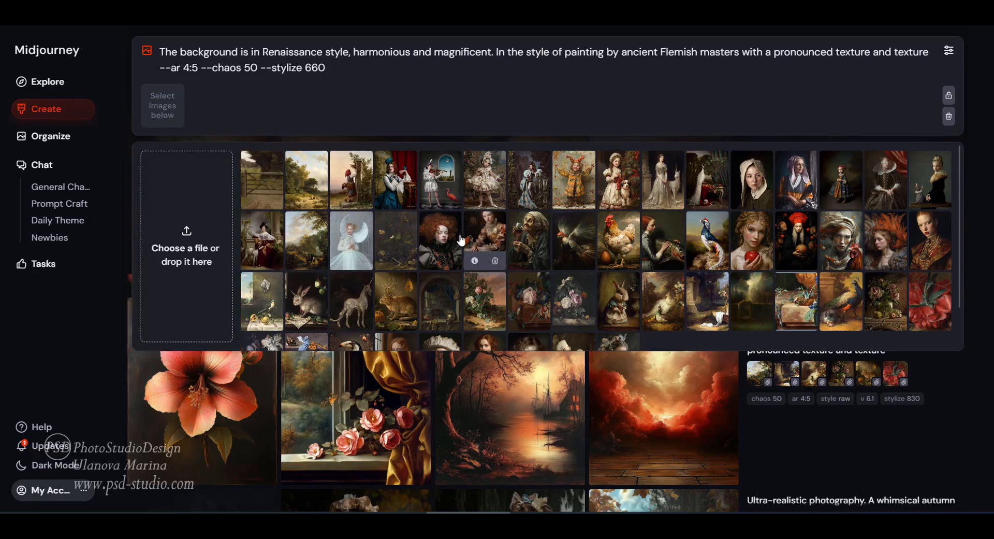
pyautogui.moveTo(755, 303); pyautogui.dragTo(160, 108)
pyautogui.moveTo(169, 118)
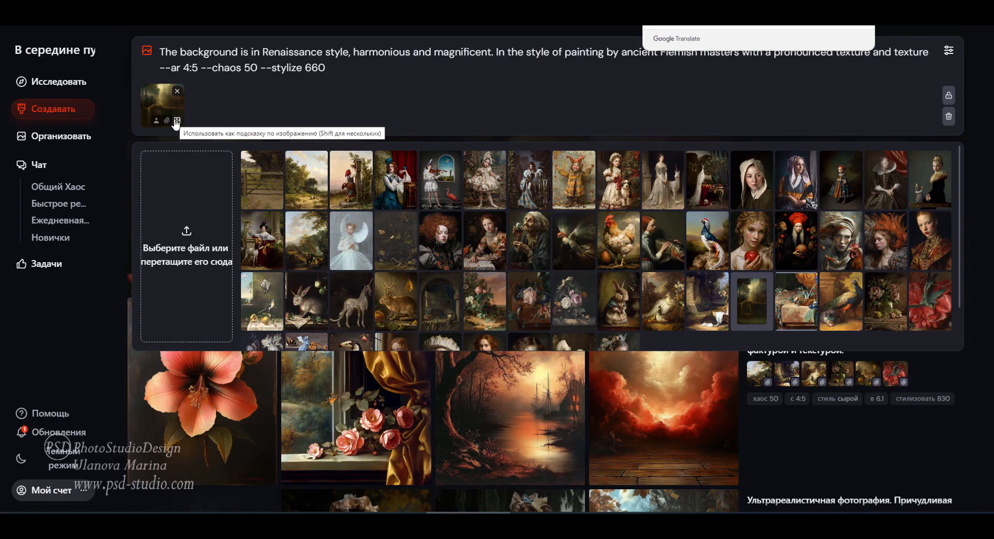
pyautogui.click(176, 122)
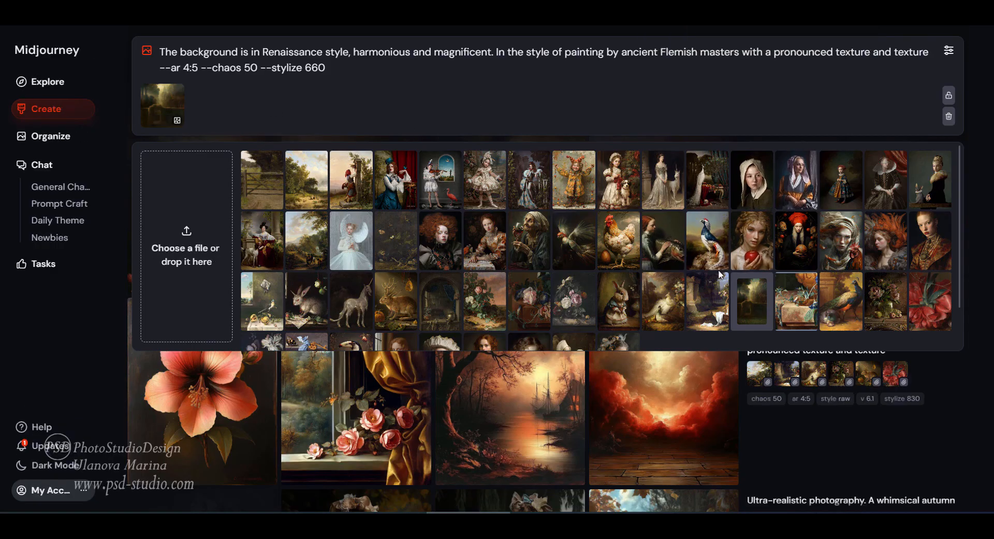
# Add the blue-and-white bird and the standing peasant woman paintings as style references, and the pale country landscape as an image prompt
pyautogui.moveTo(707, 241); pyautogui.dragTo(216, 116)
pyautogui.moveTo(294, 186); pyautogui.dragTo(250, 123)
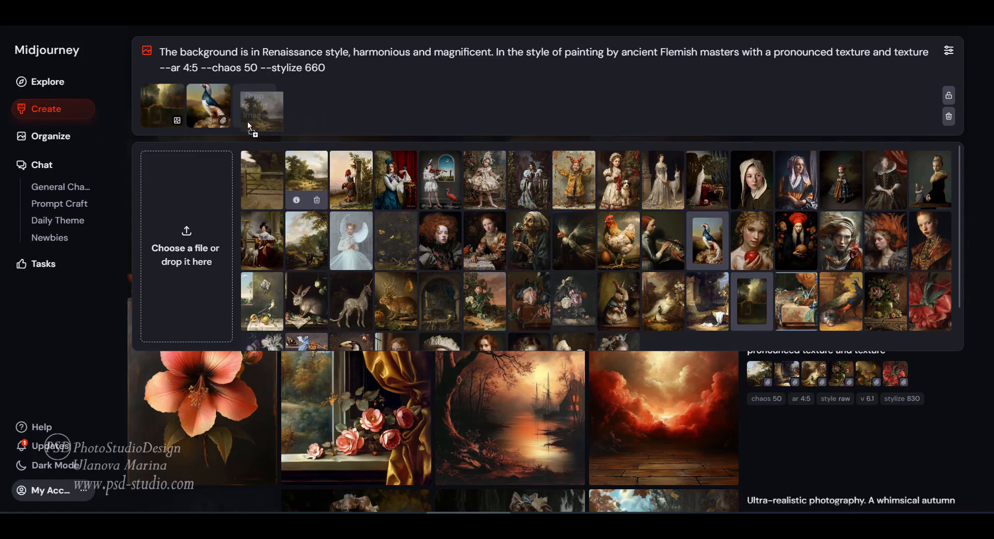
pyautogui.moveTo(351, 180); pyautogui.dragTo(293, 132)
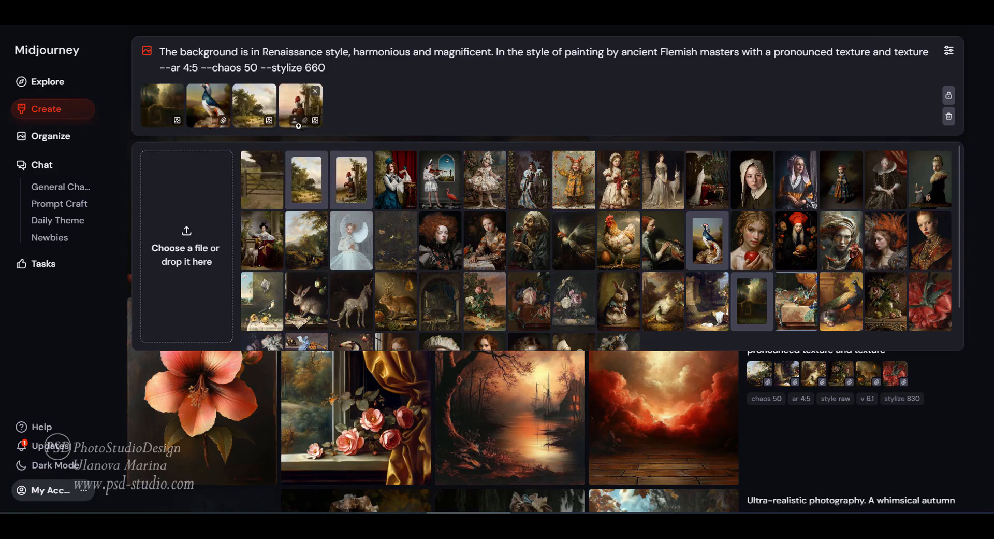
pyautogui.click(315, 120)
# Add the golden-brown animal painting from the third row as a style reference and generate the images
pyautogui.moveTo(396, 244); pyautogui.dragTo(347, 112)
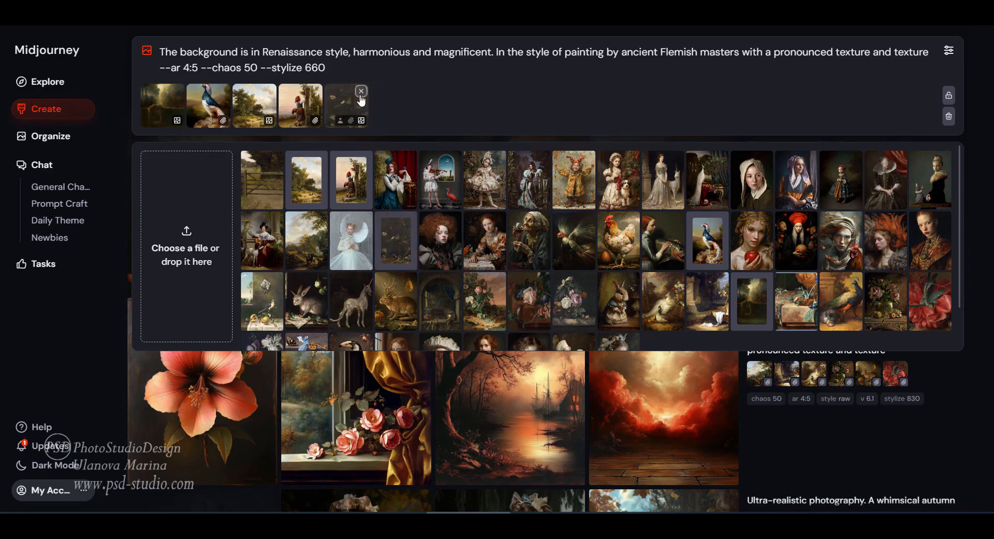
pyautogui.click(362, 91)
pyautogui.moveTo(665, 309); pyautogui.dragTo(348, 127)
pyautogui.press('Return')
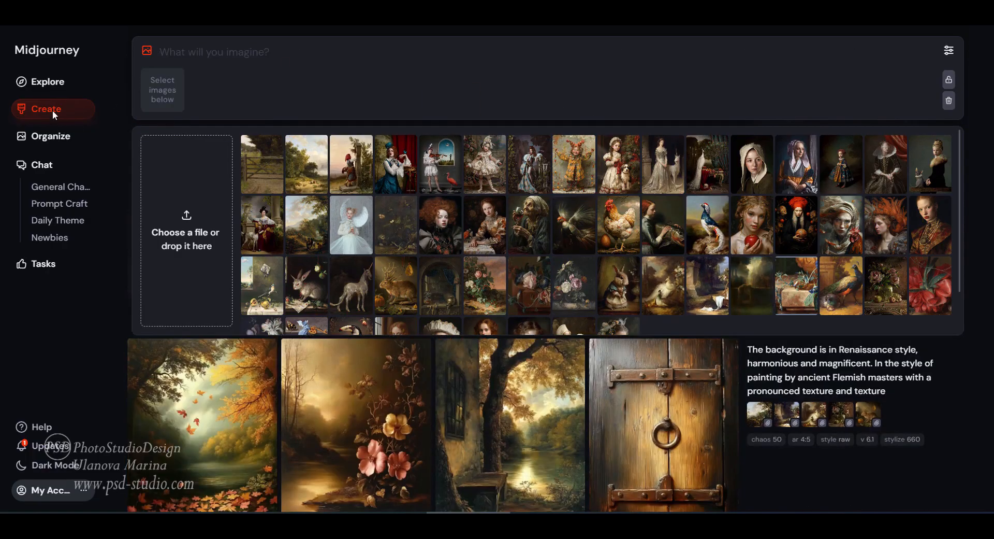
pyautogui.click(53, 113)
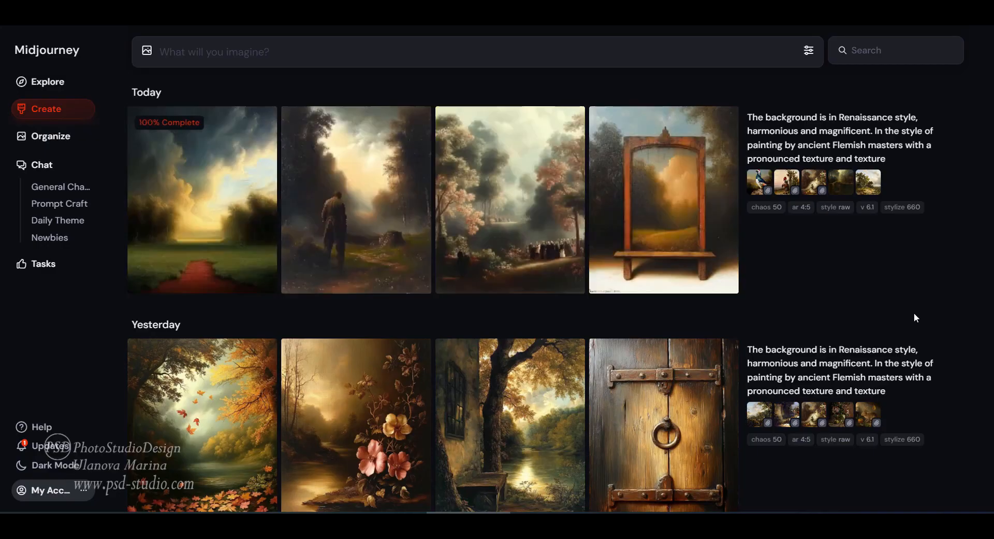
# Open the generated forest scene with the crowd in the Editor and erase the crowd and the dark figures near the lower-left bushes
pyautogui.click(248, 175)
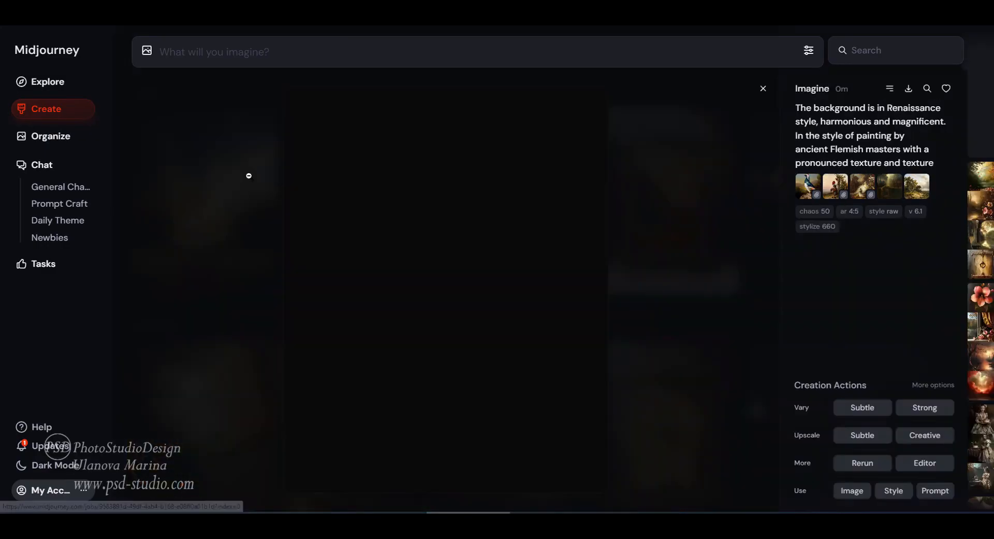
pyautogui.scroll(-1, 911, 303)
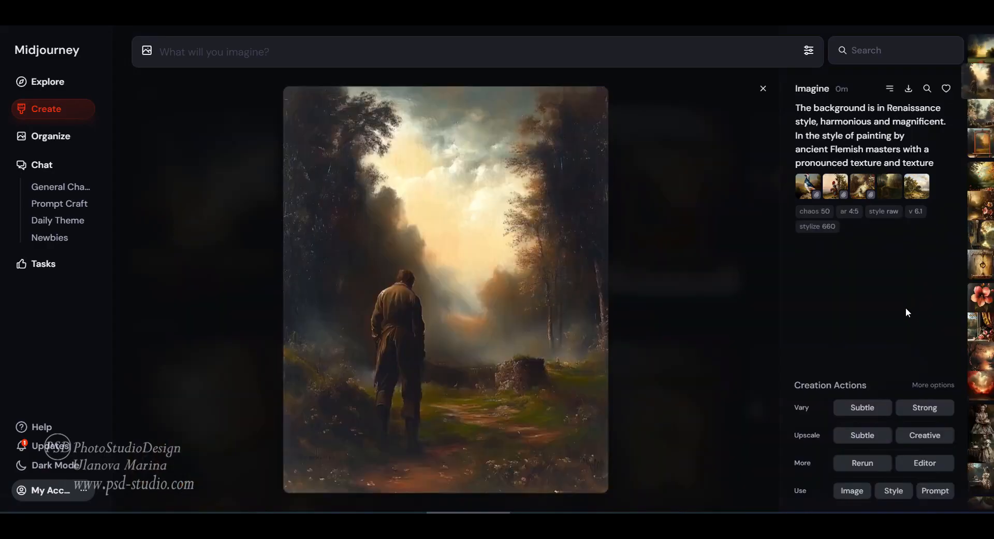
pyautogui.scroll(-1, 906, 308)
pyautogui.scroll(-1, 906, 312)
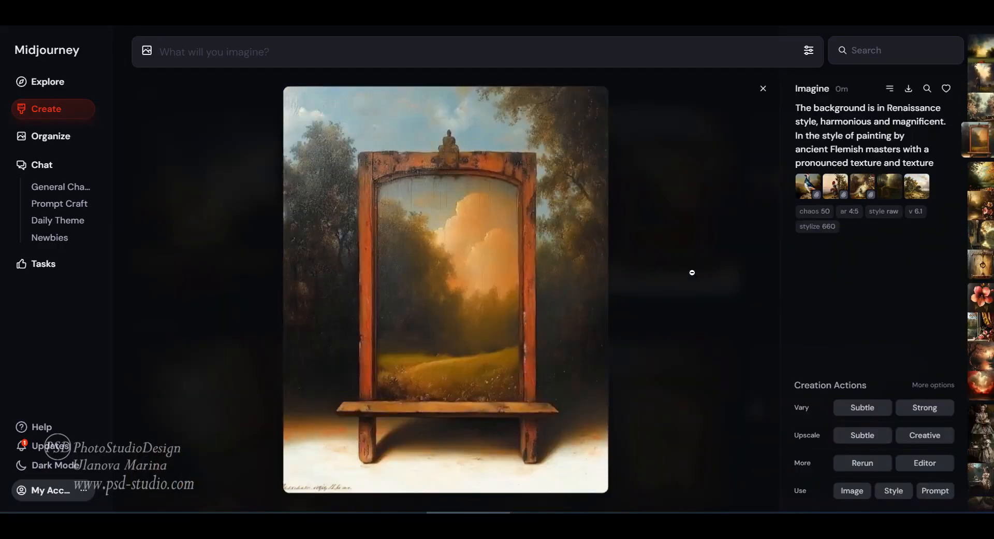
pyautogui.click(763, 89)
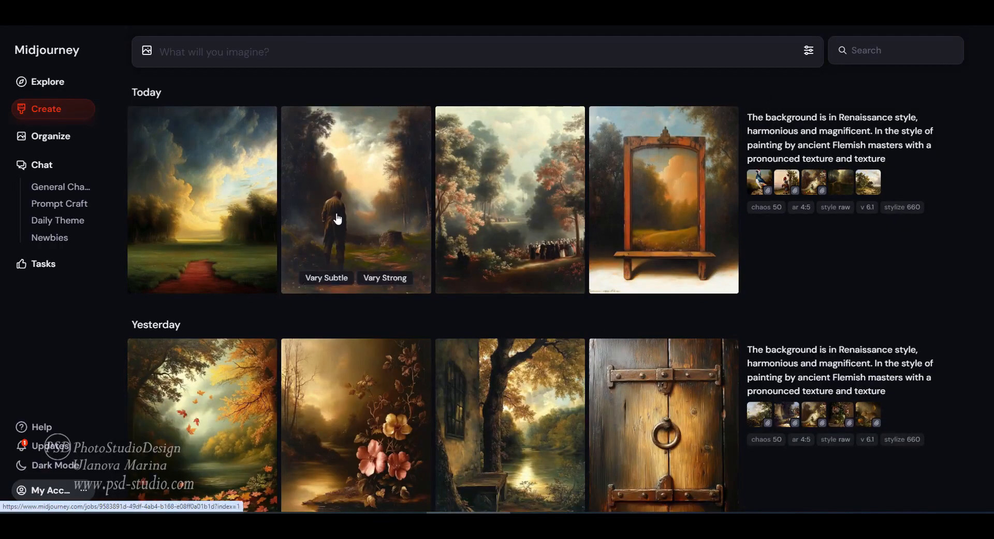
pyautogui.click(552, 176)
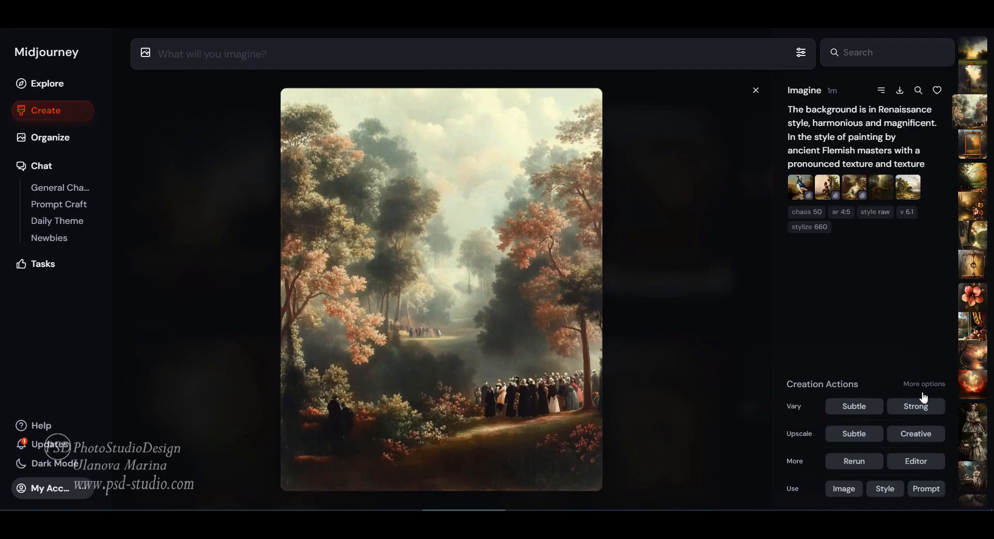
pyautogui.click(911, 464)
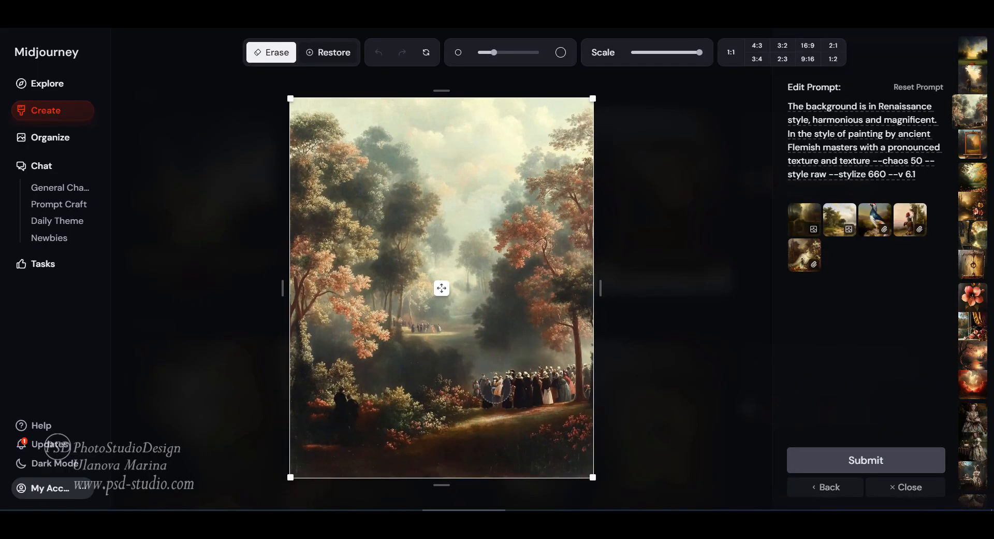
pyautogui.moveTo(474, 384)
pyautogui.mouseDown()
pyautogui.moveTo(561, 380)
pyautogui.moveTo(553, 394)
pyautogui.moveTo(484, 400)
pyautogui.mouseUp()
pyautogui.moveTo(357, 399)
pyautogui.mouseDown()
pyautogui.moveTo(344, 395)
pyautogui.moveTo(350, 428)
pyautogui.mouseUp()
# Extend the canvas slightly on the left, scale the image down, shift it toward the canvas's upper left and submit the edit
pyautogui.moveTo(282, 286); pyautogui.dragTo(275, 286)
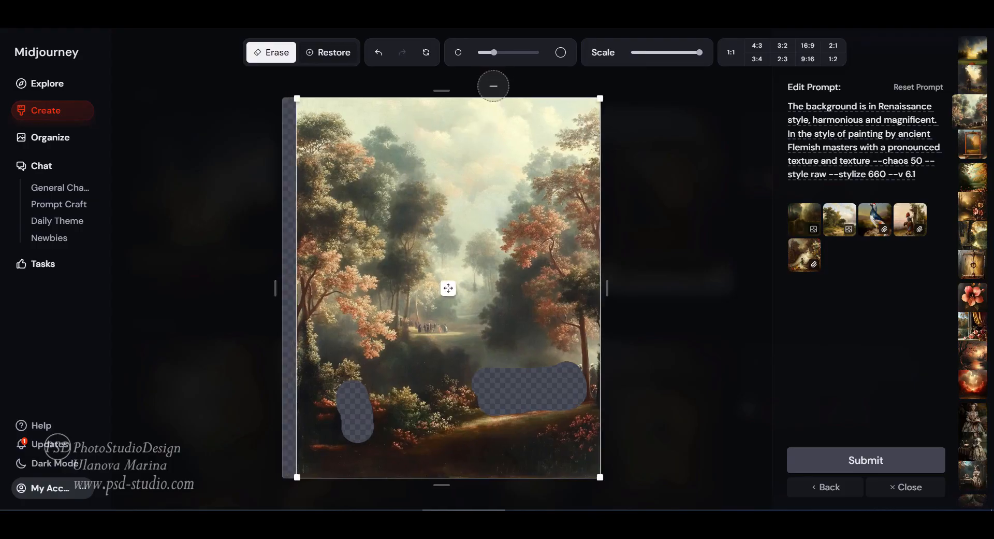
pyautogui.moveTo(699, 52); pyautogui.dragTo(689, 52)
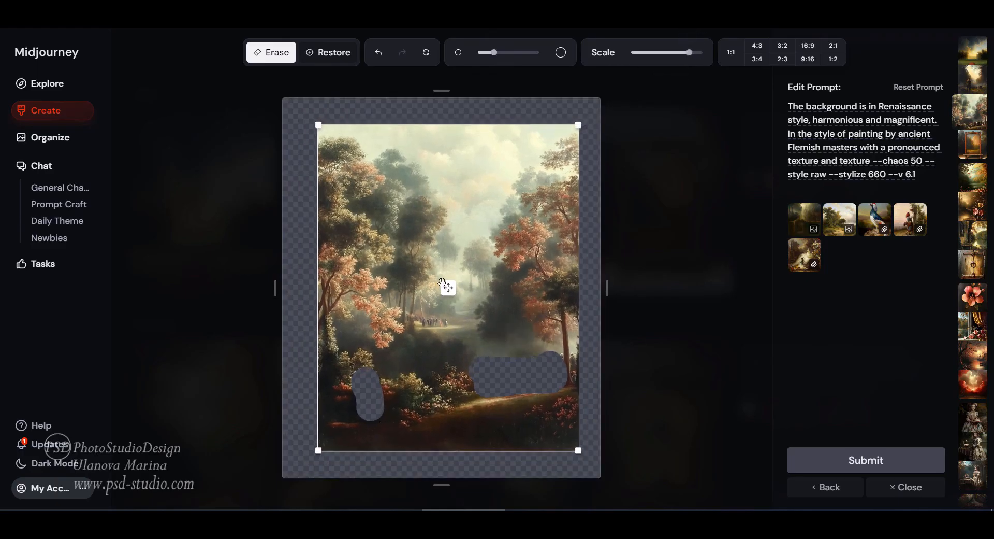
pyautogui.moveTo(446, 288); pyautogui.dragTo(428, 268)
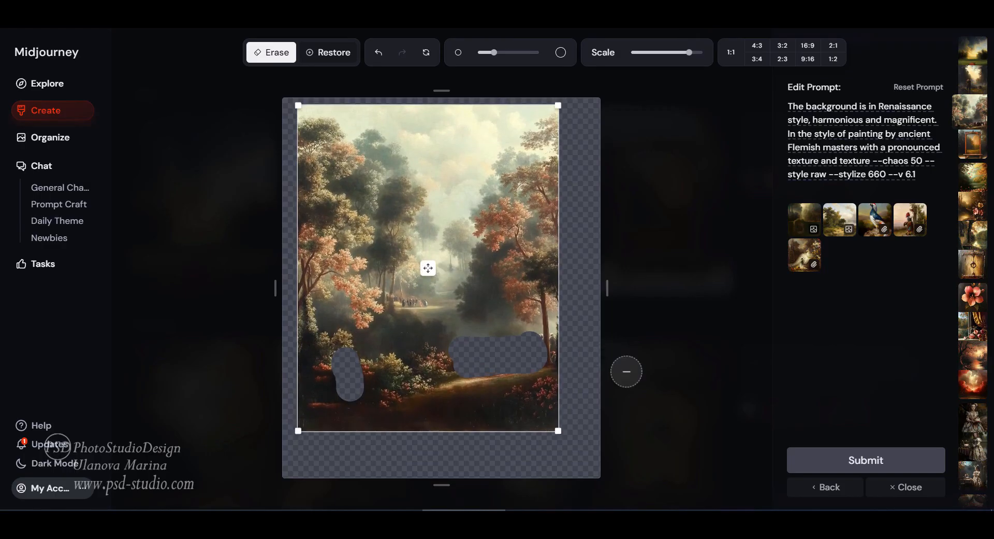
pyautogui.click(891, 463)
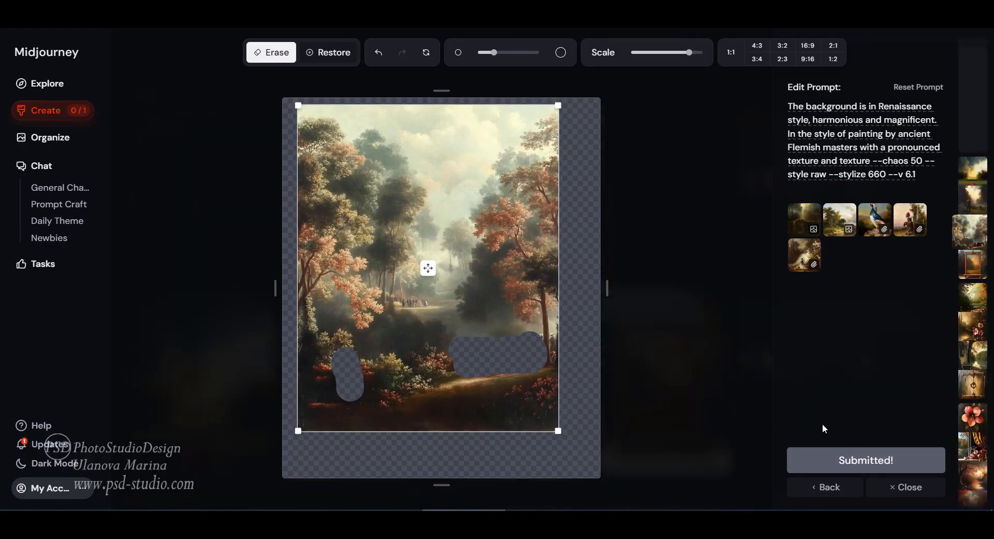
pyautogui.click(50, 111)
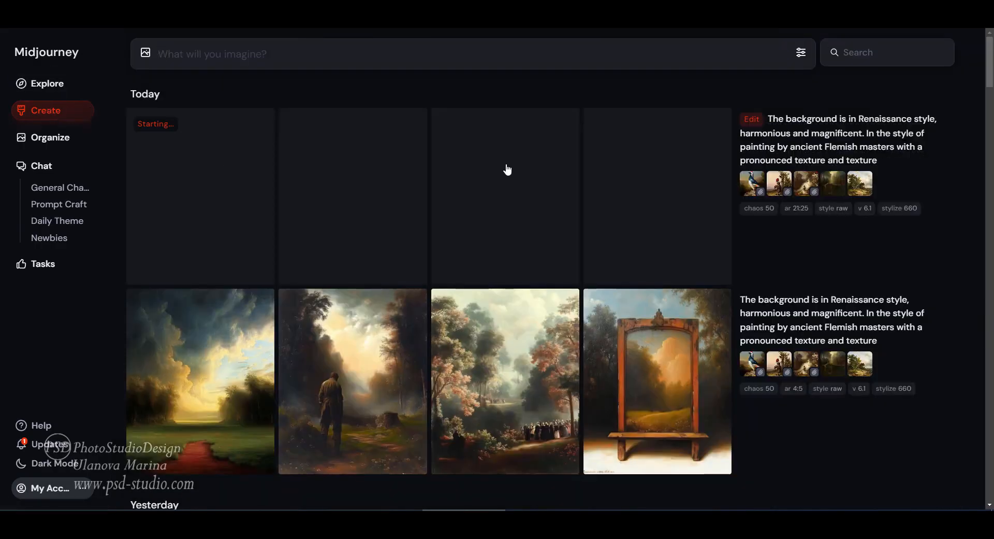
# Compare the edited forest scenes at full size and create strong variations of the first one
pyautogui.moveTo(886, 241)
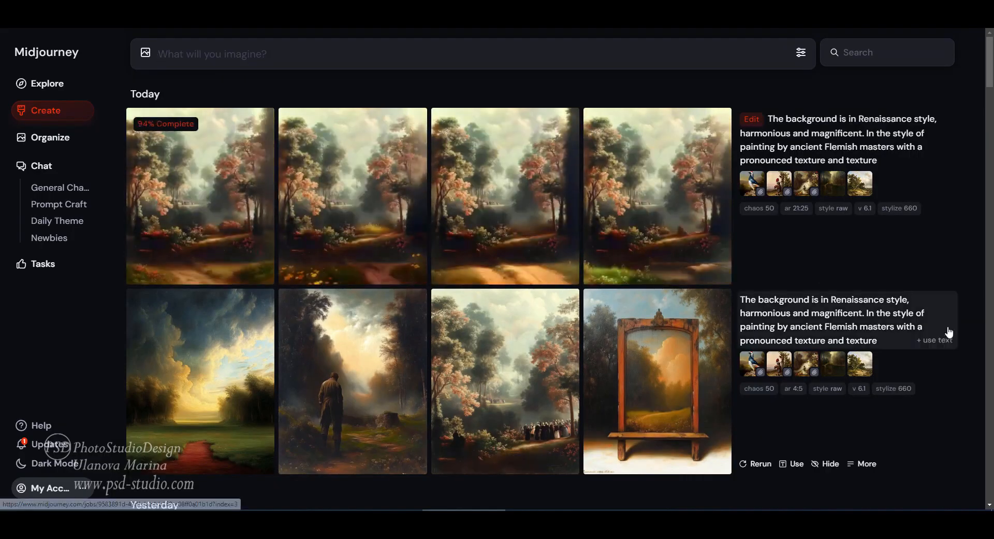
pyautogui.click(257, 216)
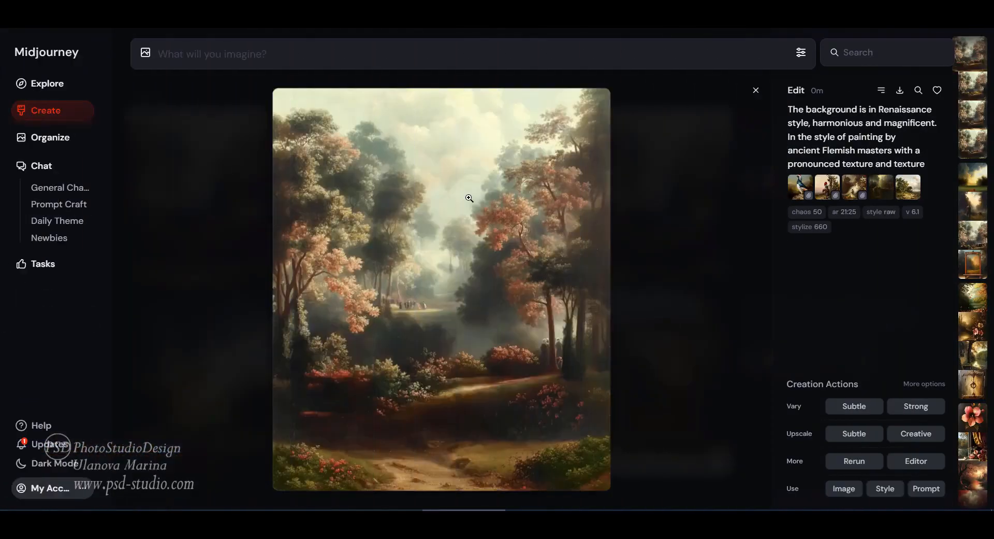
pyautogui.press('Right')
pyautogui.press('Right')
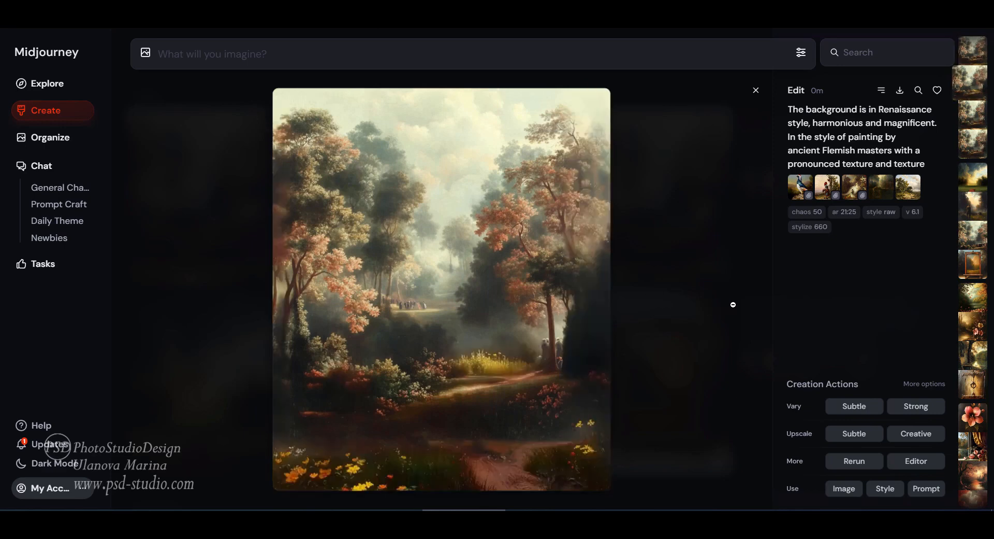
pyautogui.press('Right')
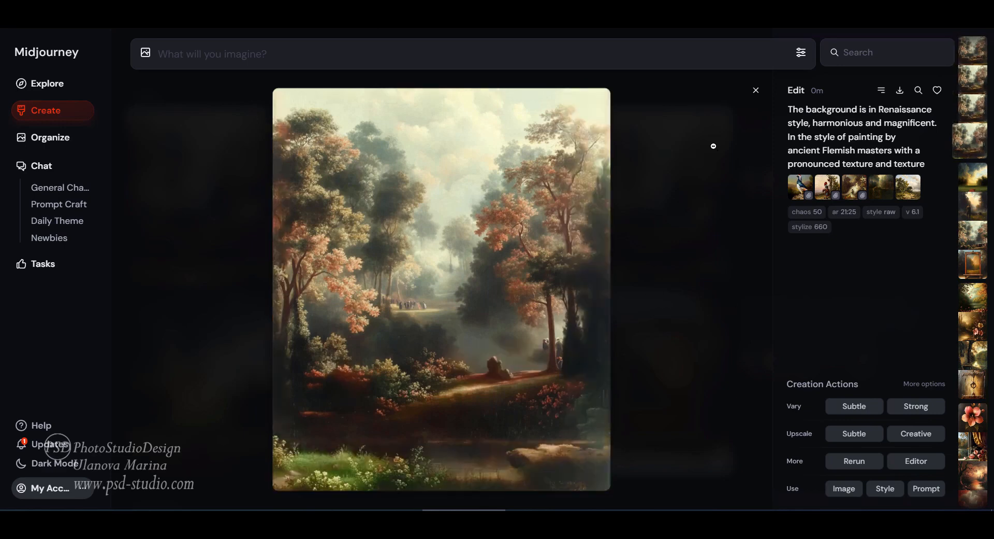
pyautogui.click(756, 90)
pyautogui.click(229, 205)
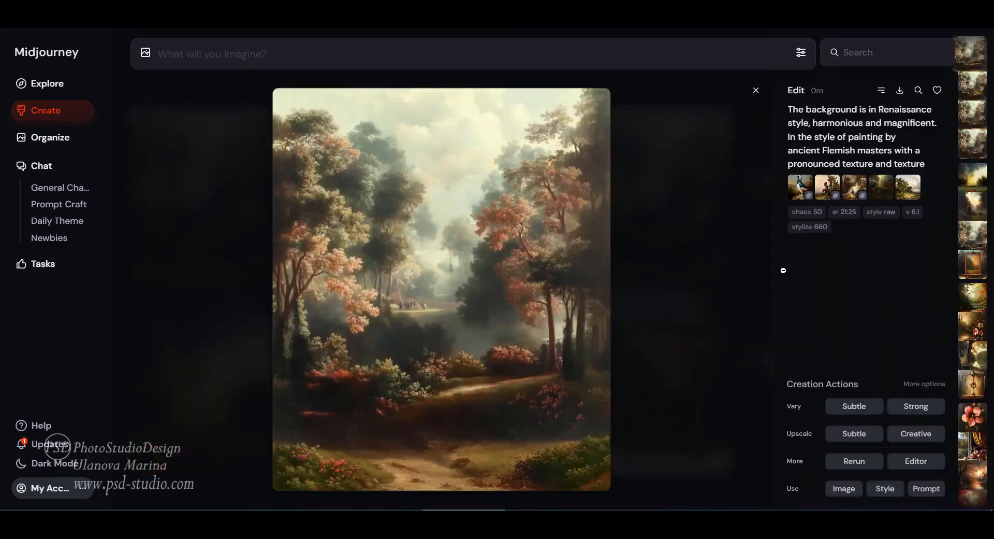
pyautogui.click(917, 407)
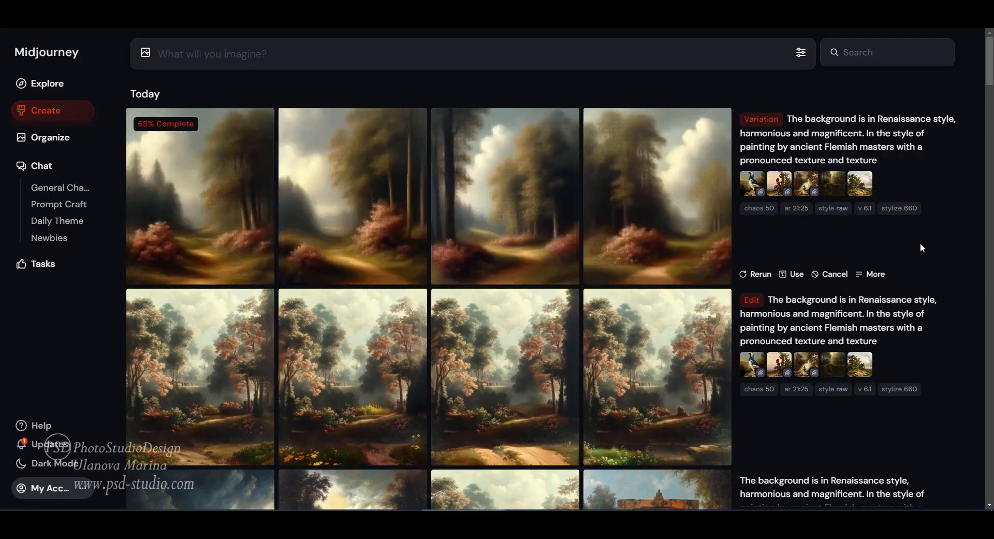
# Examine each of the new forest path variations at full size
pyautogui.click(174, 182)
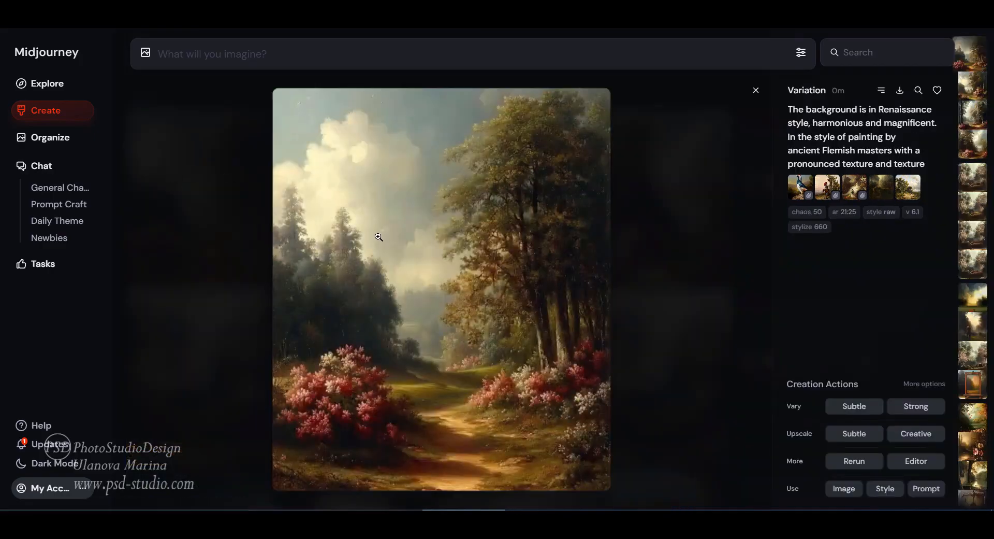
pyautogui.scroll(-1, 713, 267)
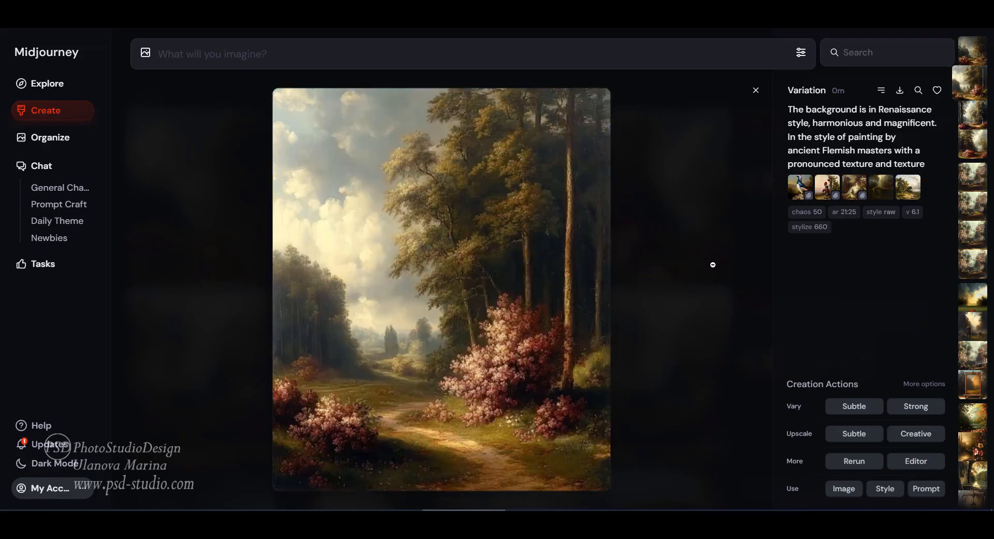
pyautogui.scroll(-1, 713, 263)
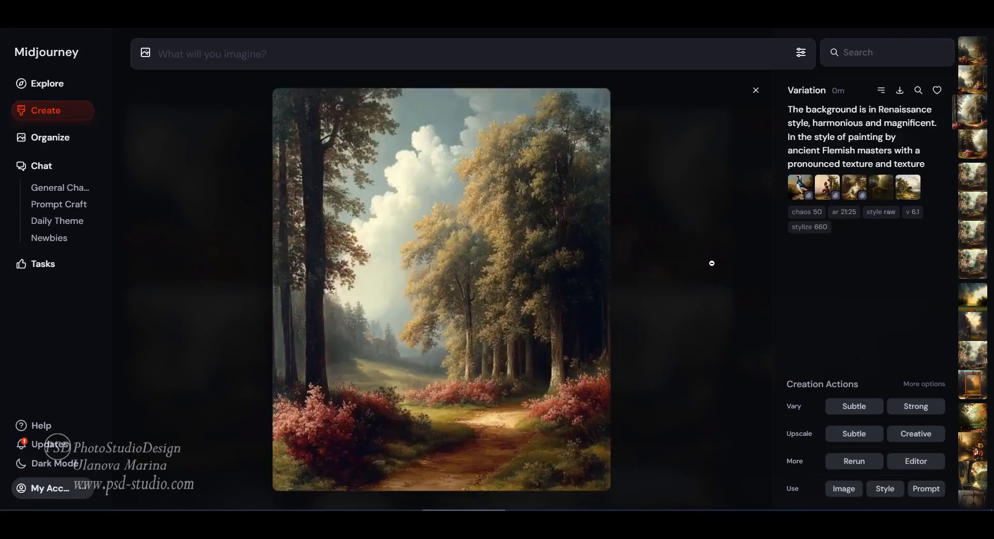
pyautogui.scroll(-1, 712, 263)
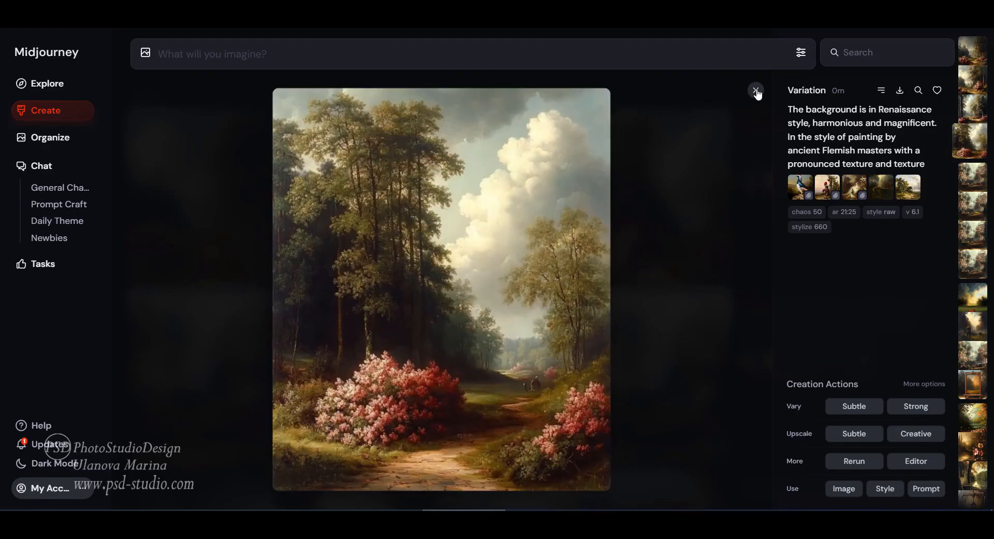
pyautogui.scroll(-1, 755, 89)
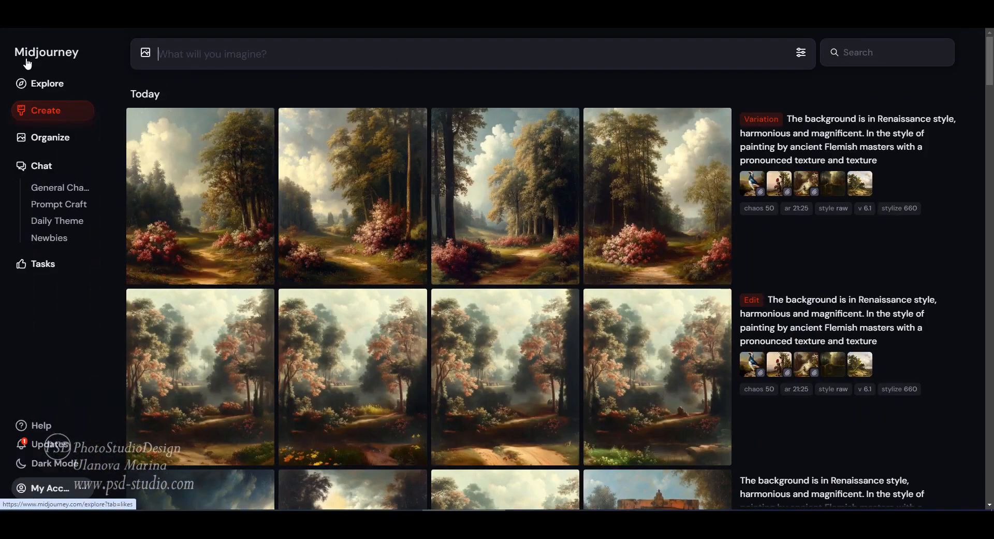
# Open the carved rococo door with the painted landscape panel from the liked images in Explore to view its prompt
pyautogui.click(40, 83)
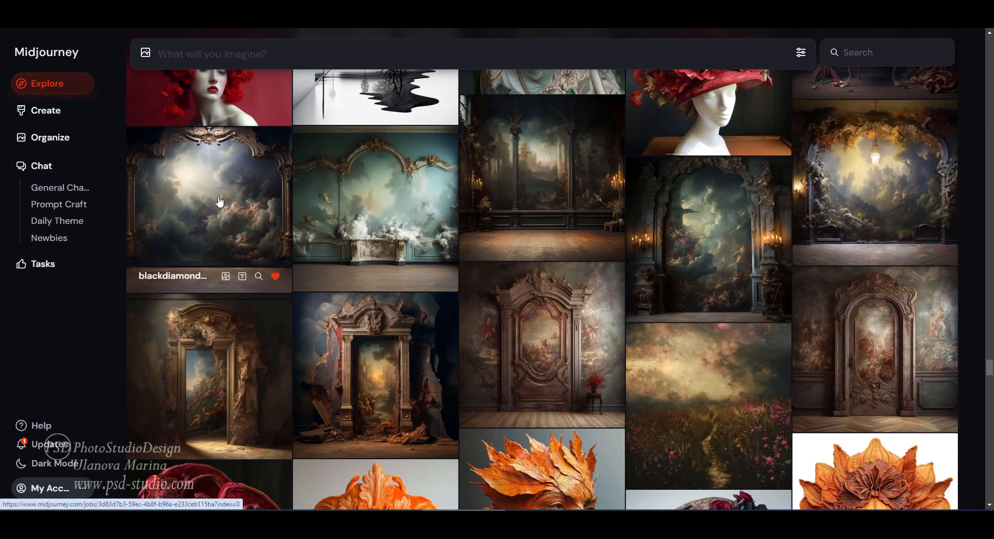
pyautogui.click(836, 316)
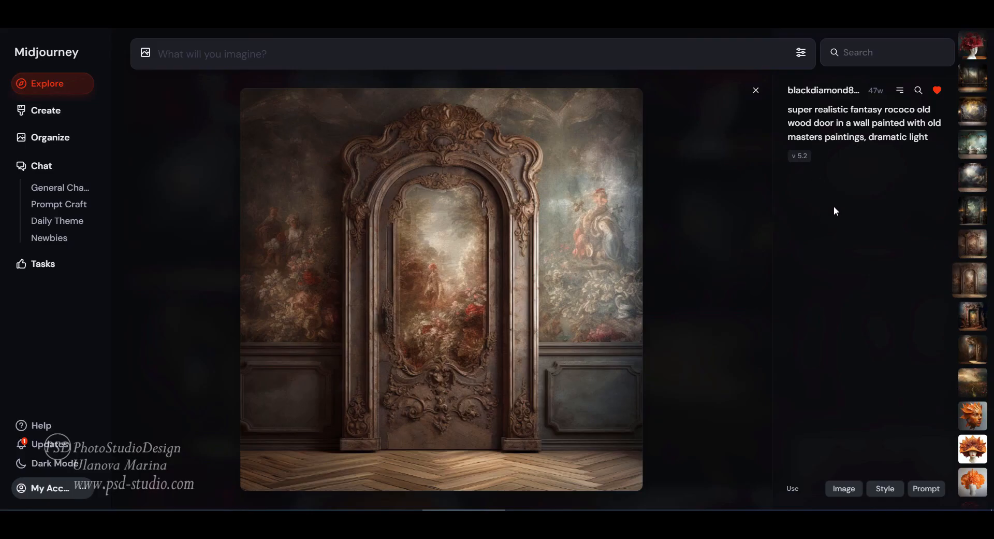
# Reuse the carved door's prompt and image, replacing the version parameter with --ar 4:5 --s 750 --c 50
pyautogui.click(925, 488)
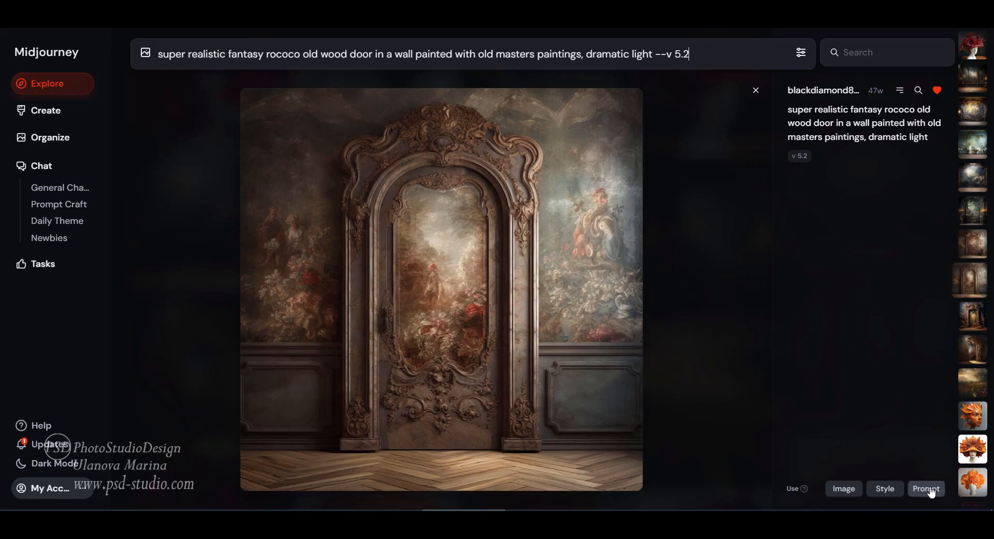
pyautogui.click(845, 488)
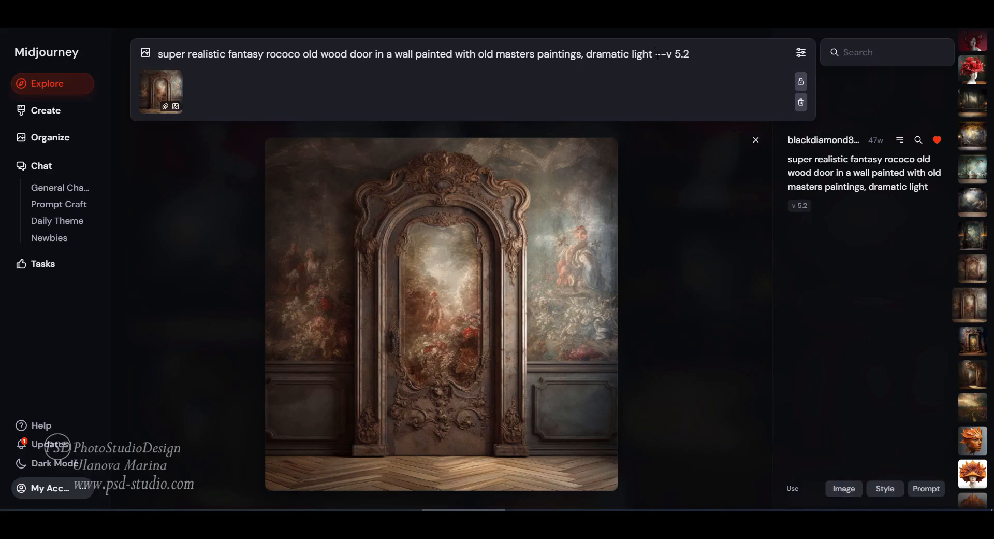
pyautogui.write('--ar 4:5')
pyautogui.moveTo(698, 57); pyautogui.dragTo(732, 58)
pyautogui.press('BackSpace')
pyautogui.write('--s 750 --c 50')
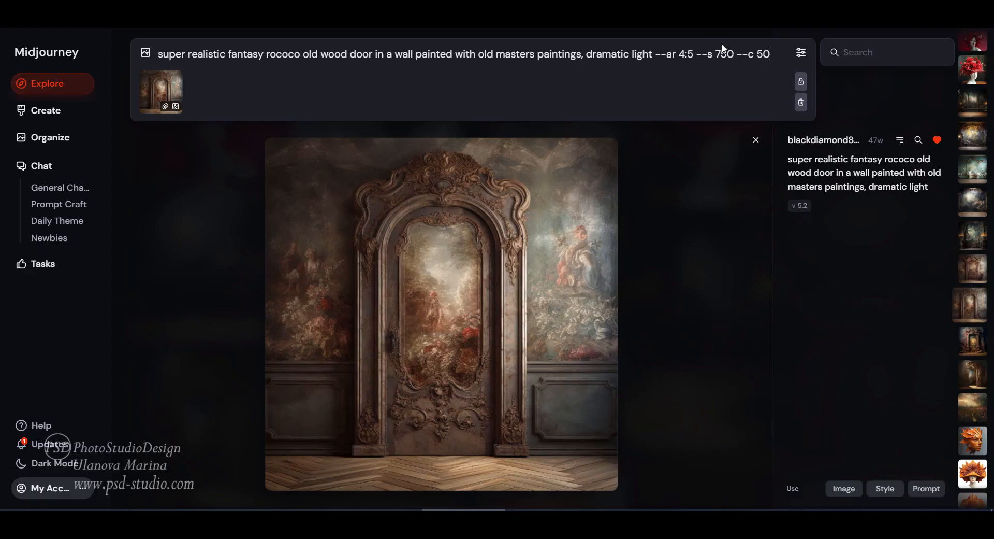
# Add the dark arched niche, blue-necked bird and dark flying bird paintings as style references and submit the door prompt
pyautogui.click(145, 55)
pyautogui.click(436, 285)
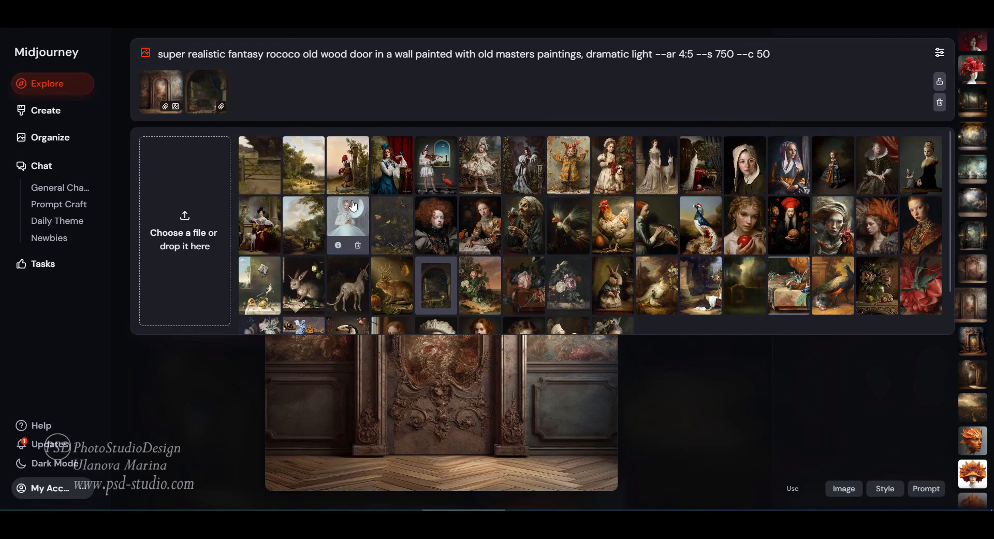
pyautogui.click(704, 224)
pyautogui.moveTo(568, 225); pyautogui.dragTo(304, 111)
pyautogui.press('Return')
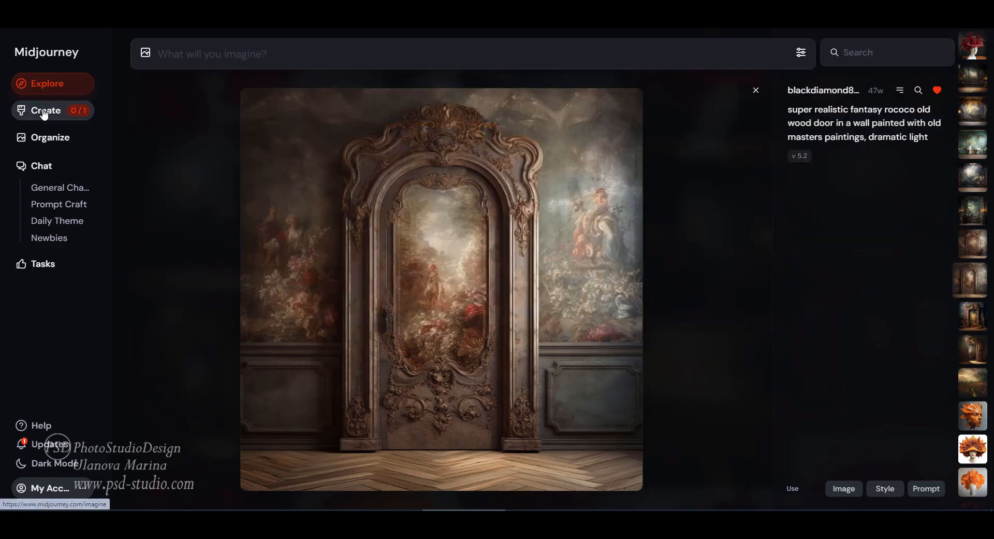
# Examine each of the four generated rococo door images at full size among the creations
pyautogui.click(44, 113)
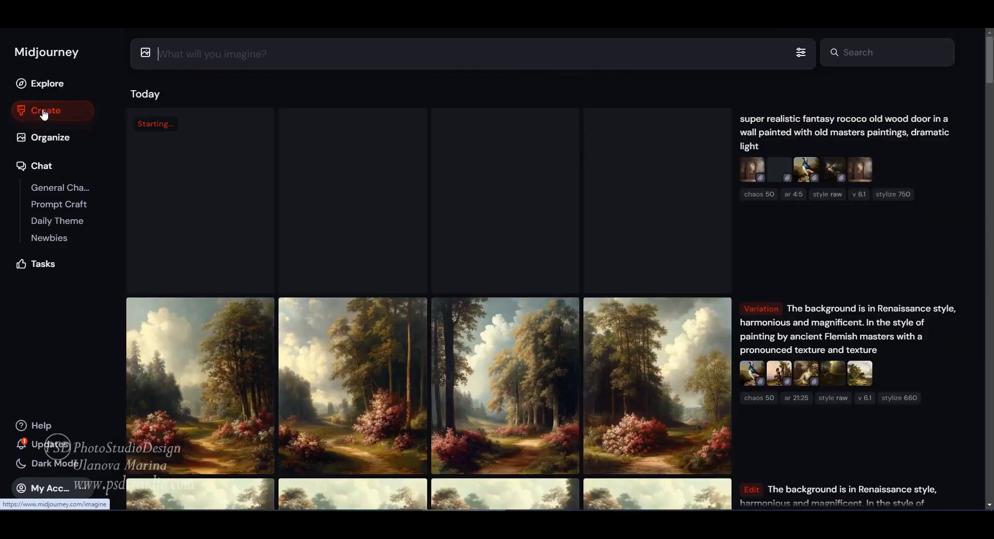
pyautogui.moveTo(152, 239)
pyautogui.click(152, 257)
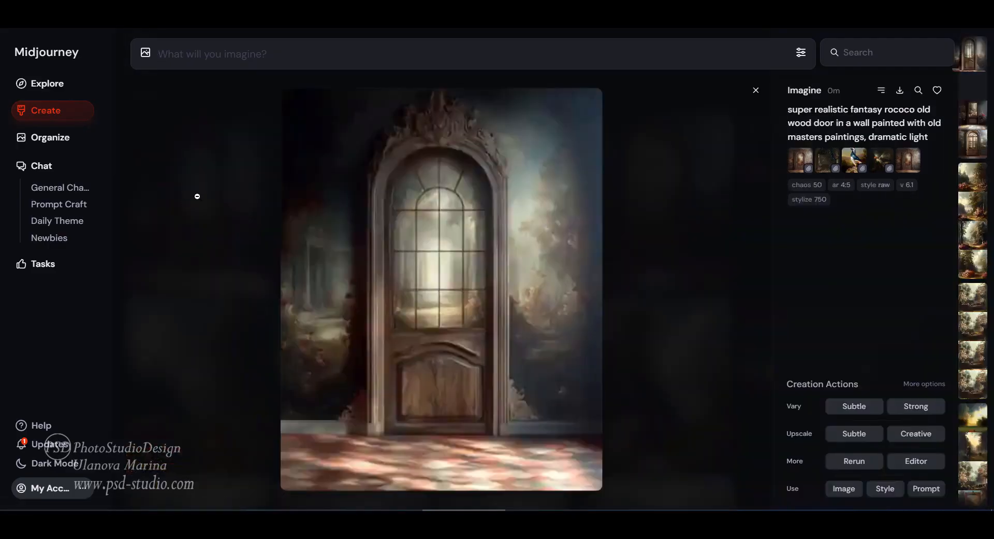
pyautogui.press('Right')
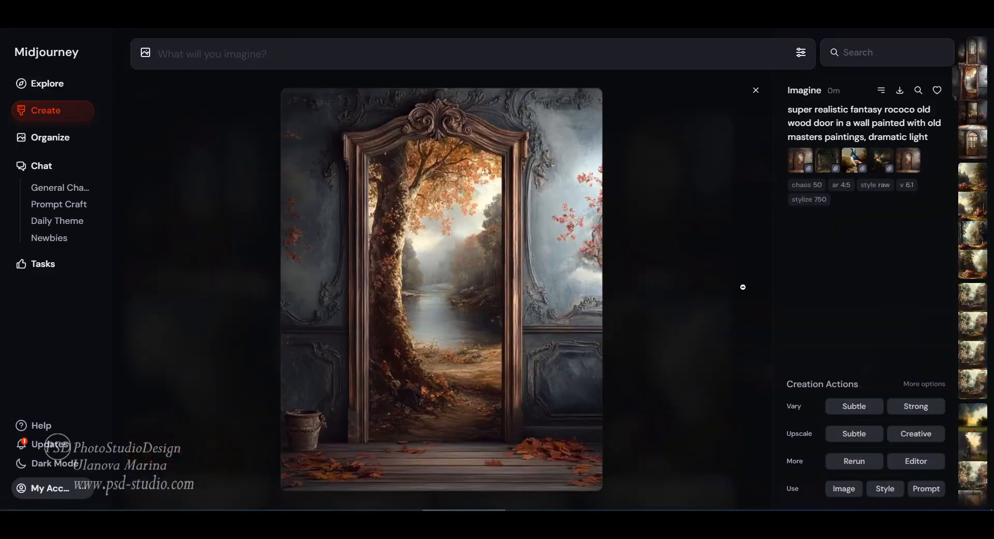
pyautogui.press('Right')
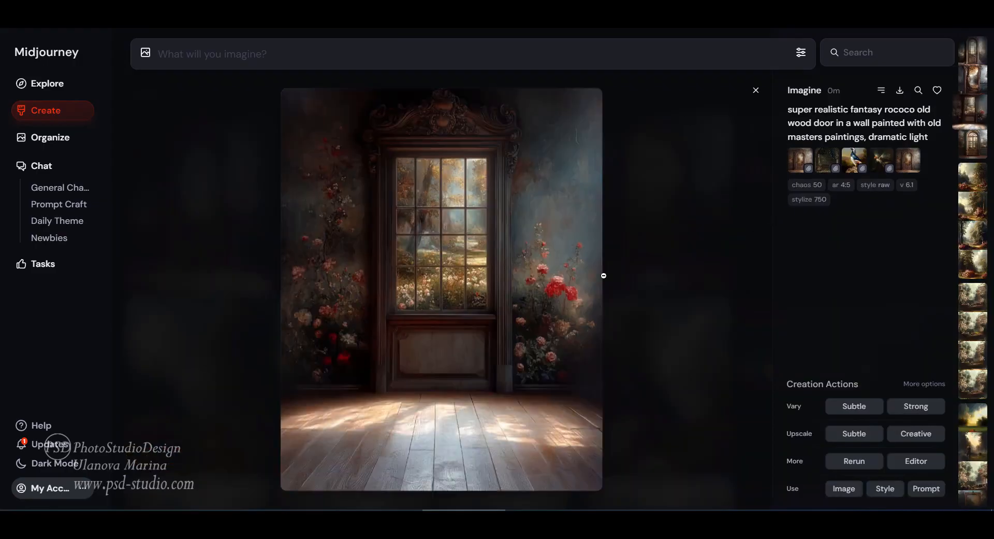
pyautogui.press('Right')
pyautogui.click(756, 90)
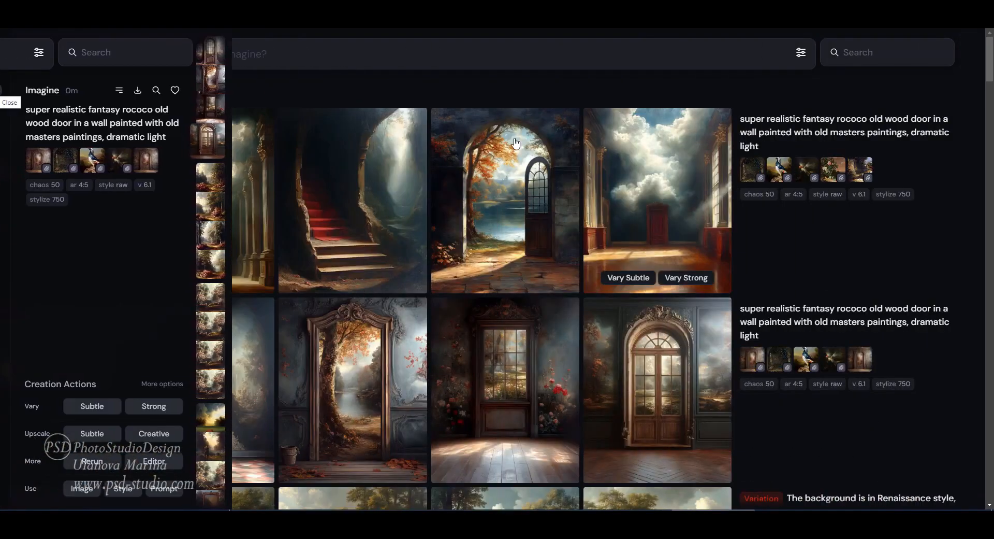
# Examine the set with the cloud-lit colonnade, red staircase, lakeside arch and cloudy hall at full size
pyautogui.click(190, 165)
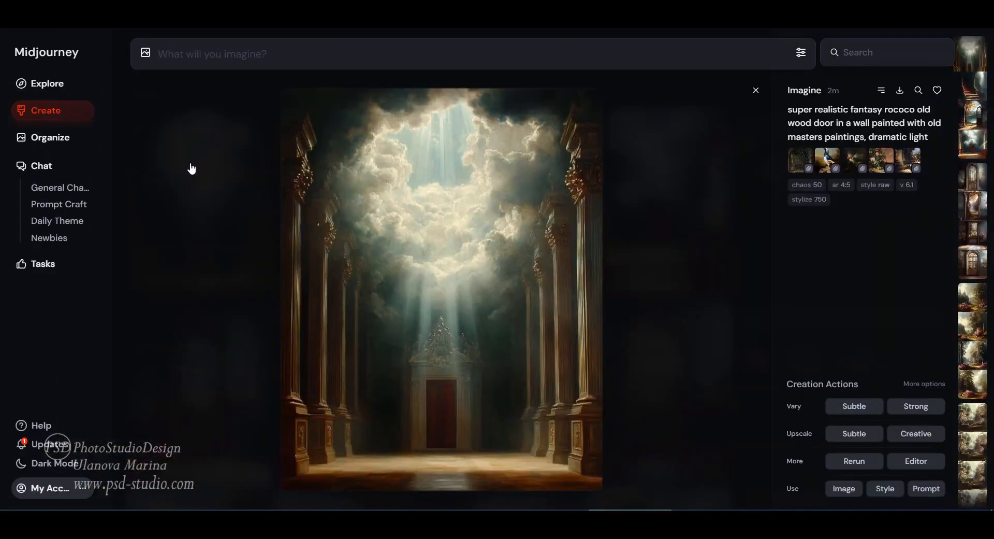
pyautogui.press('Right')
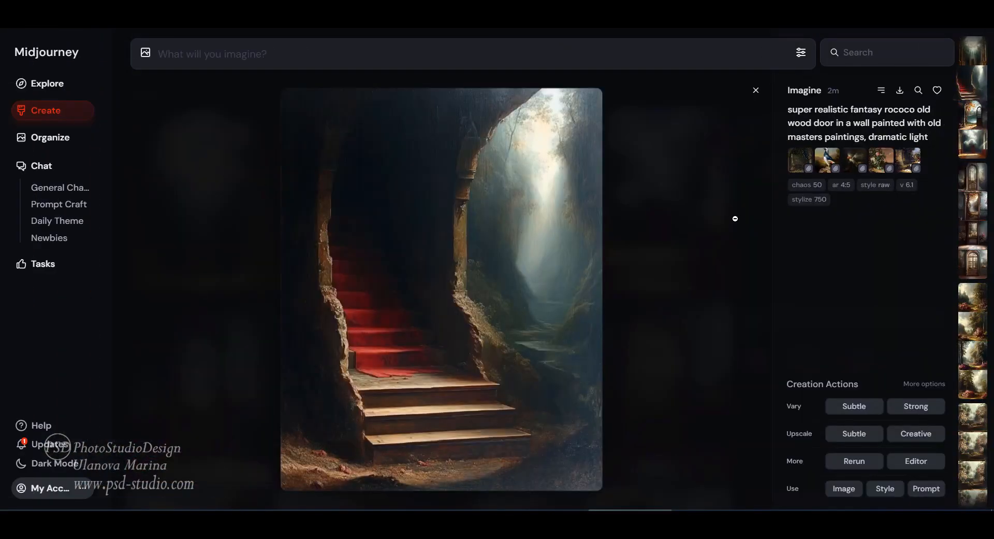
pyautogui.press('Right')
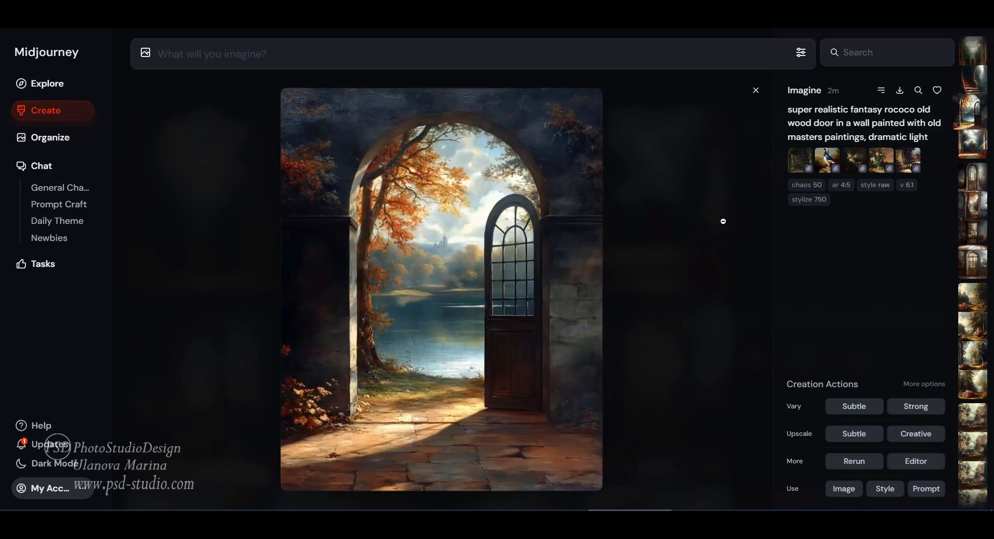
pyautogui.press('Right')
pyautogui.click(723, 222)
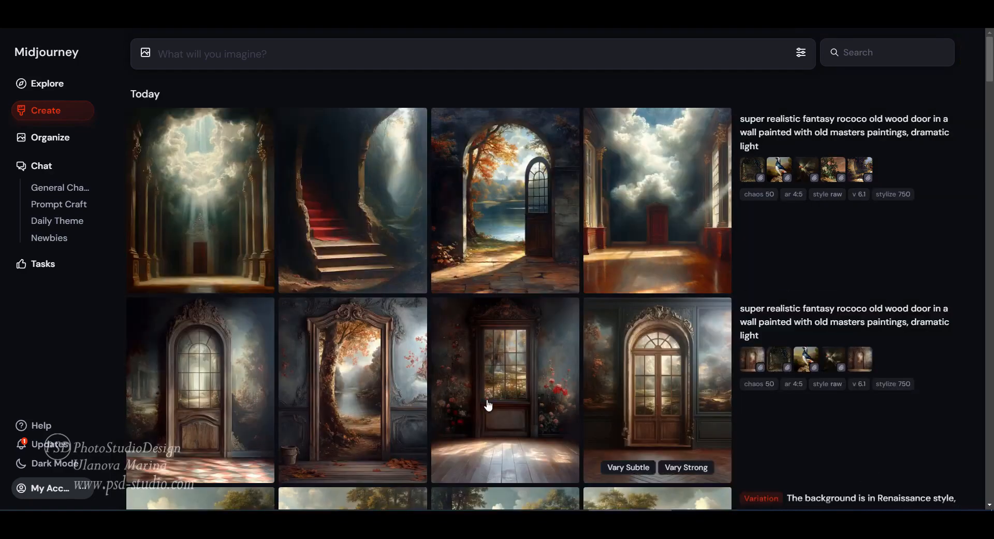
# Reuse the prompt of the arched glass double door image, setting its carved door and dark arch references to image prompts only
pyautogui.click(503, 372)
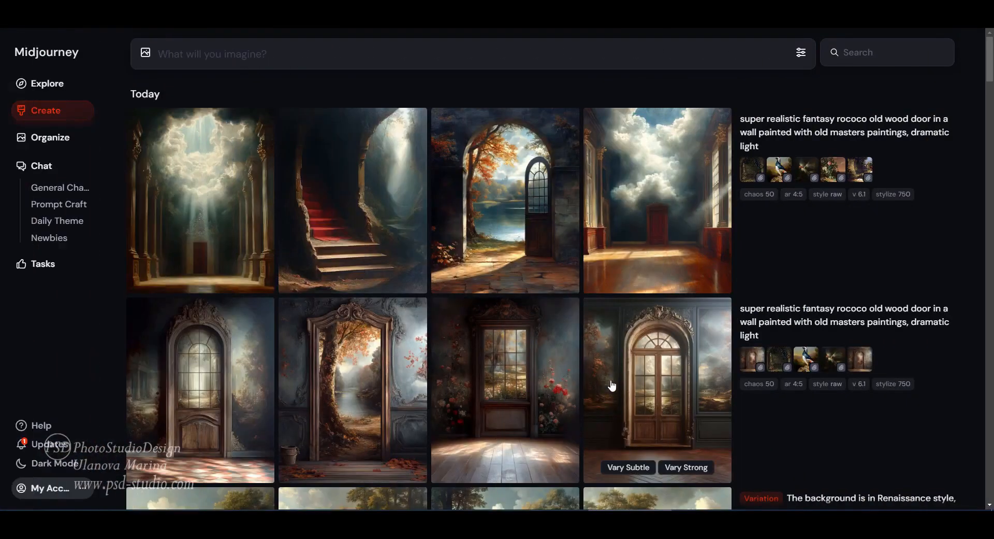
pyautogui.click(612, 386)
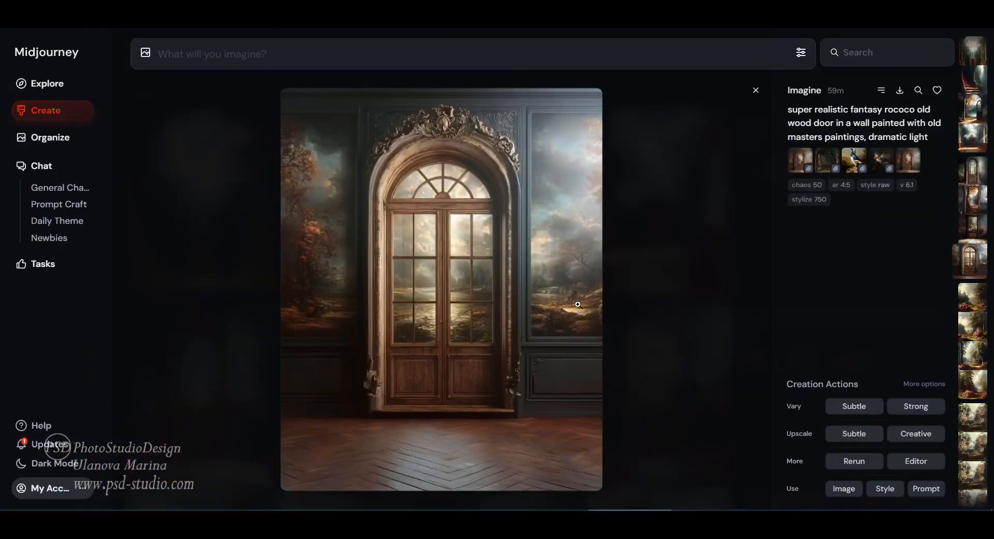
pyautogui.click(927, 489)
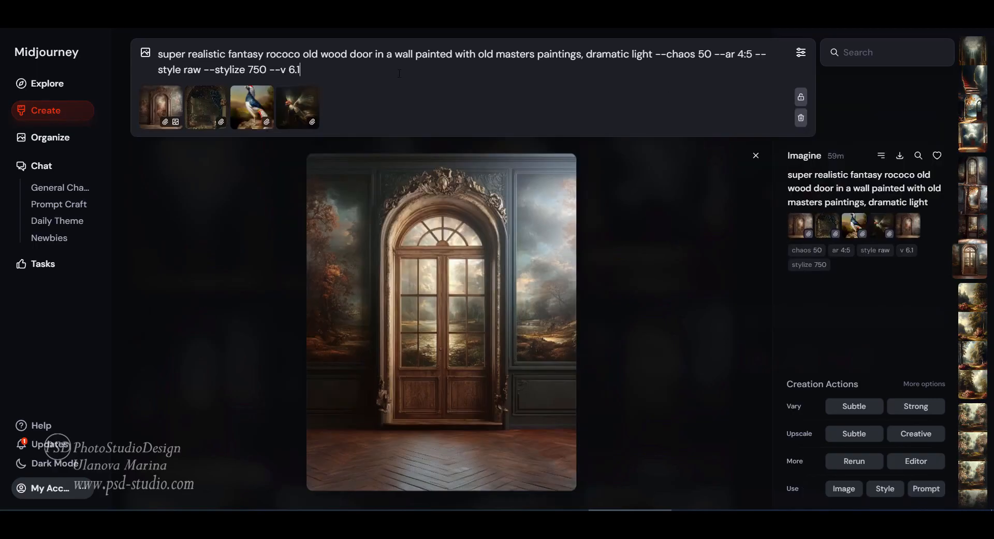
pyautogui.moveTo(166, 123)
pyautogui.moveTo(210, 125)
pyautogui.click(176, 124)
# Add the rose bouquet and draped-table still lifes as style references and the misty dark forest as an image prompt, and submit
pyautogui.click(148, 53)
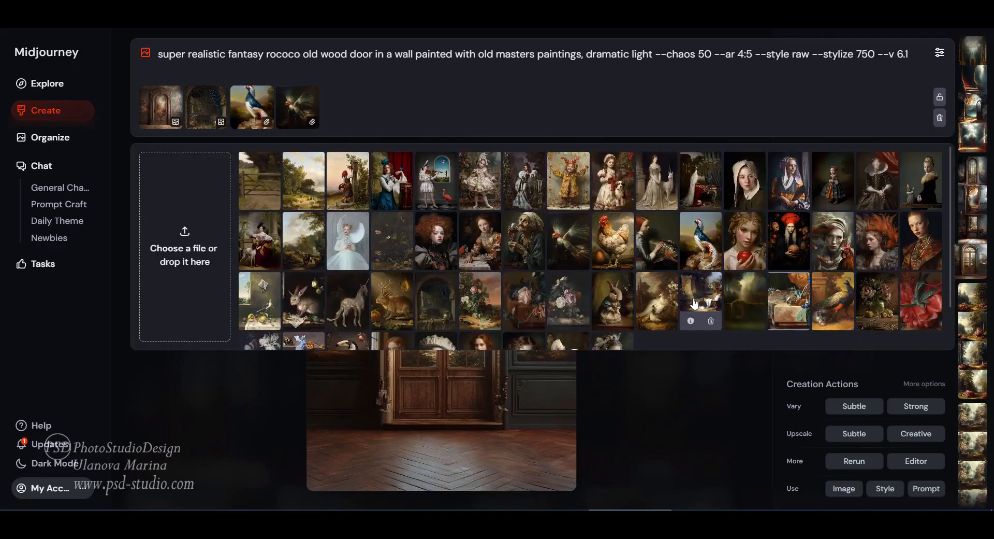
pyautogui.moveTo(491, 280); pyautogui.dragTo(338, 109)
pyautogui.moveTo(796, 284); pyautogui.dragTo(391, 92)
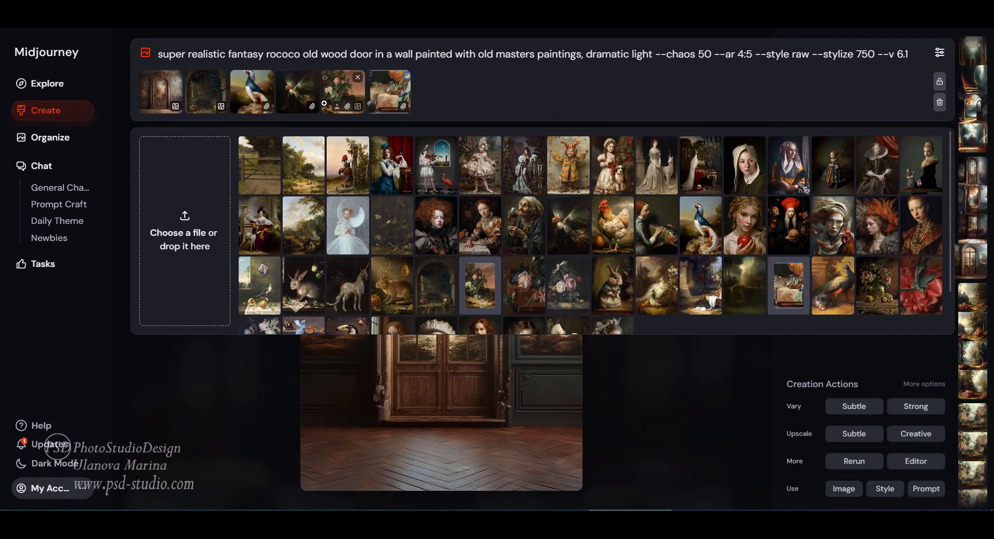
pyautogui.moveTo(751, 288); pyautogui.dragTo(445, 106)
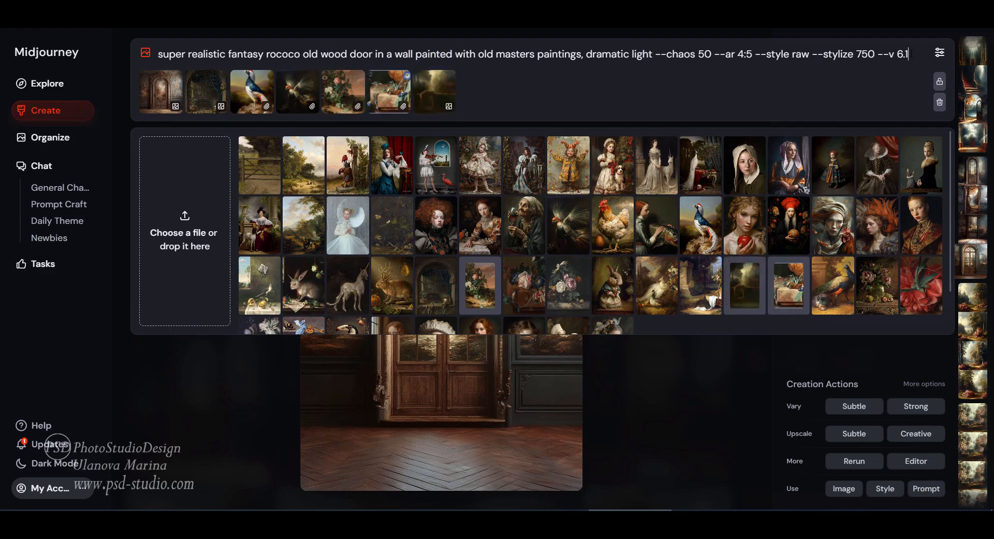
pyautogui.press('Return')
# Examine each of the new door images at full size, from the burning forest scene to the half-open garden door
pyautogui.click(53, 107)
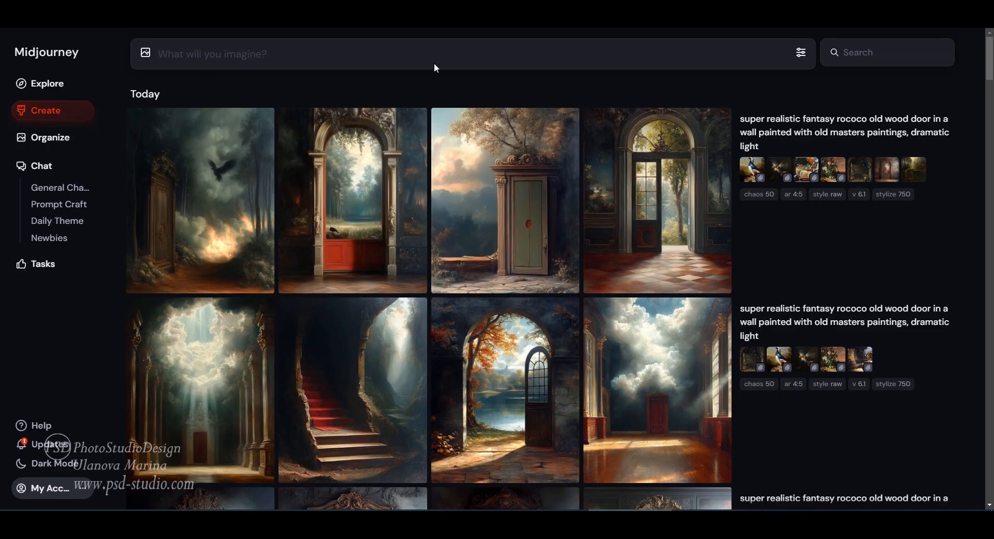
pyautogui.click(202, 201)
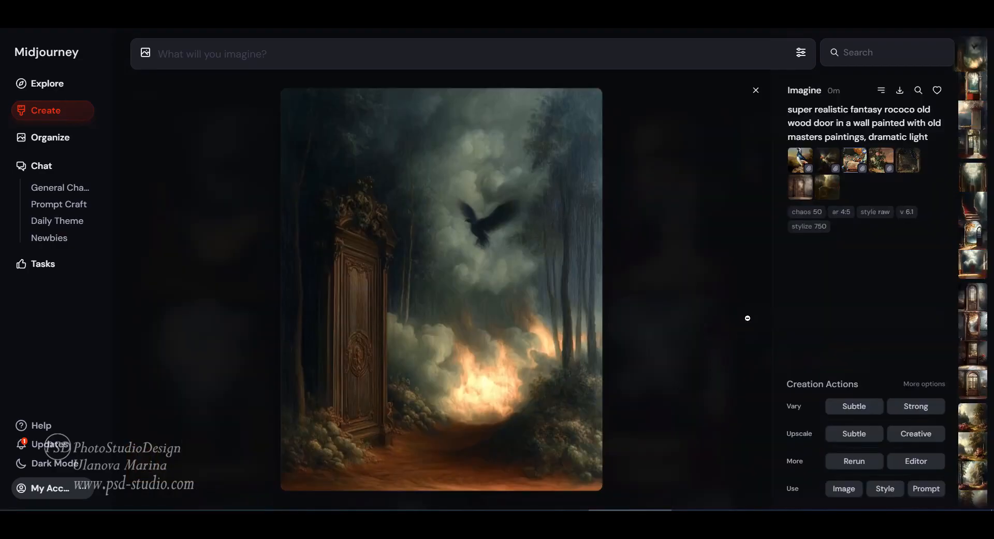
pyautogui.scroll(-1, 778, 292)
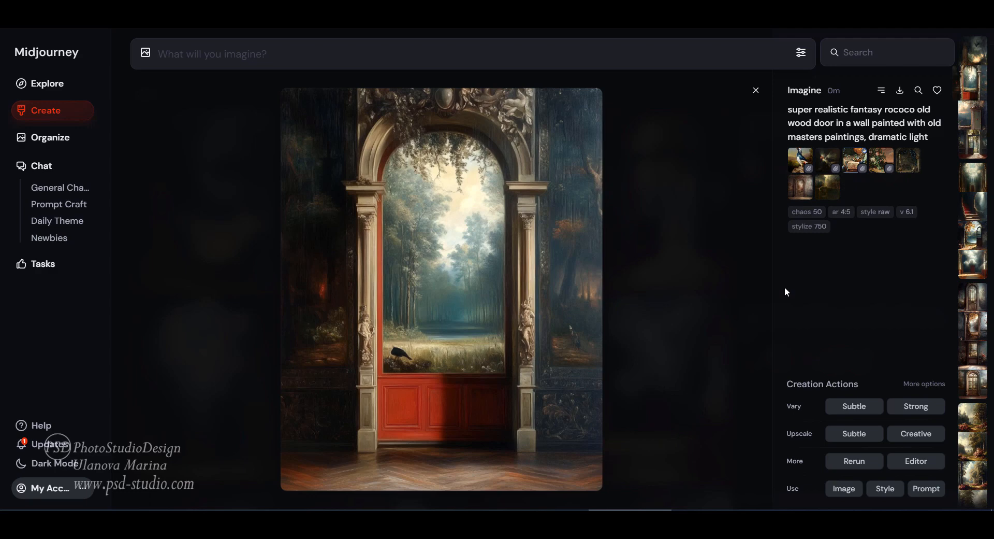
pyautogui.scroll(-1, 785, 289)
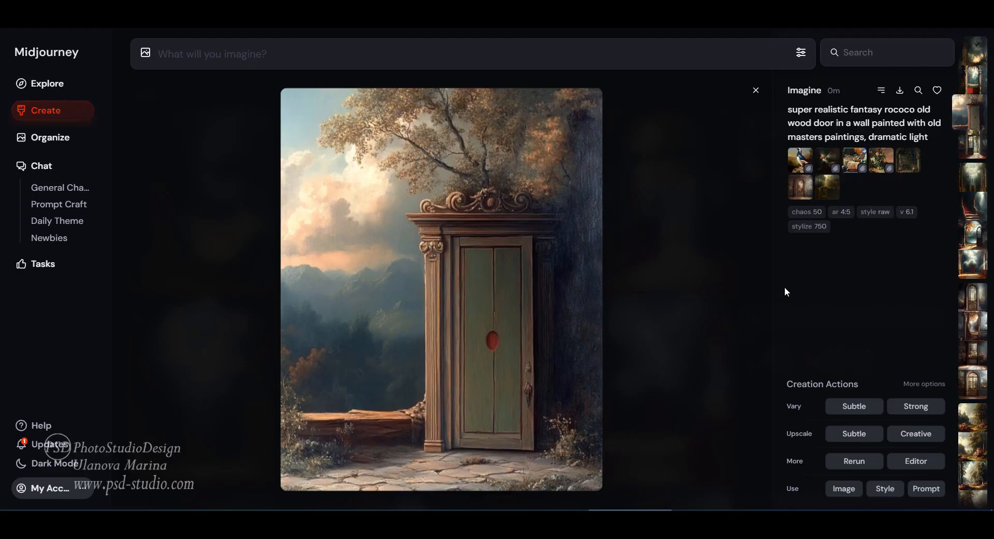
pyautogui.scroll(-1, 785, 291)
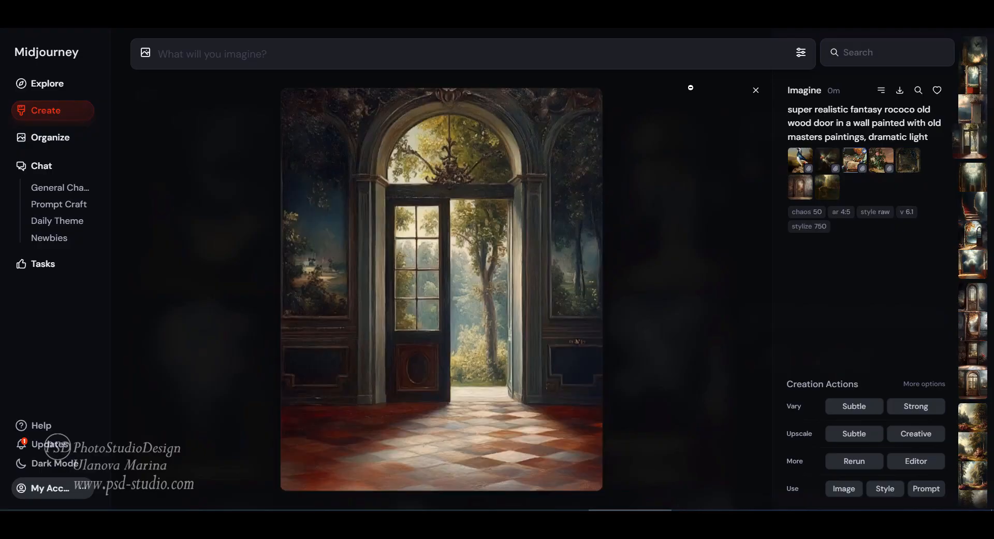
pyautogui.click(757, 91)
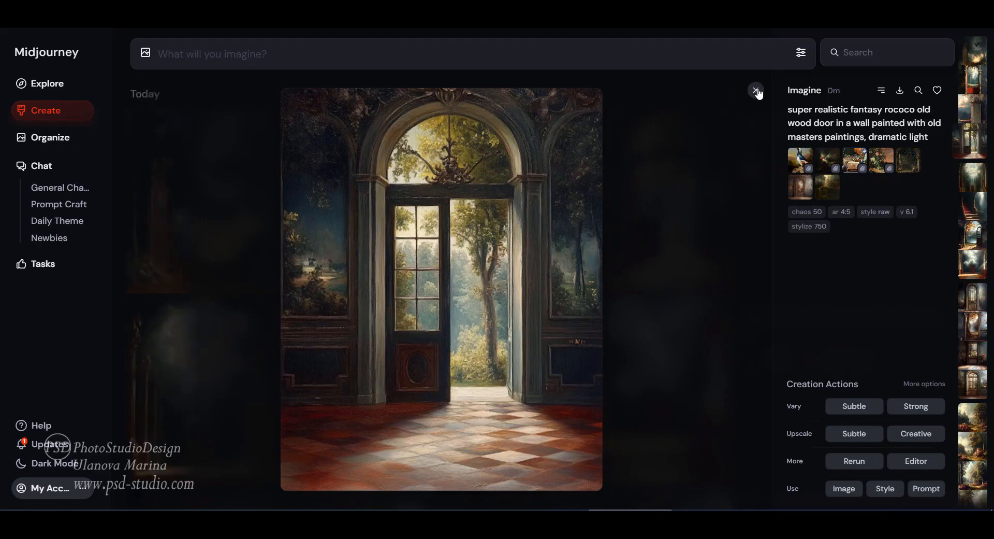